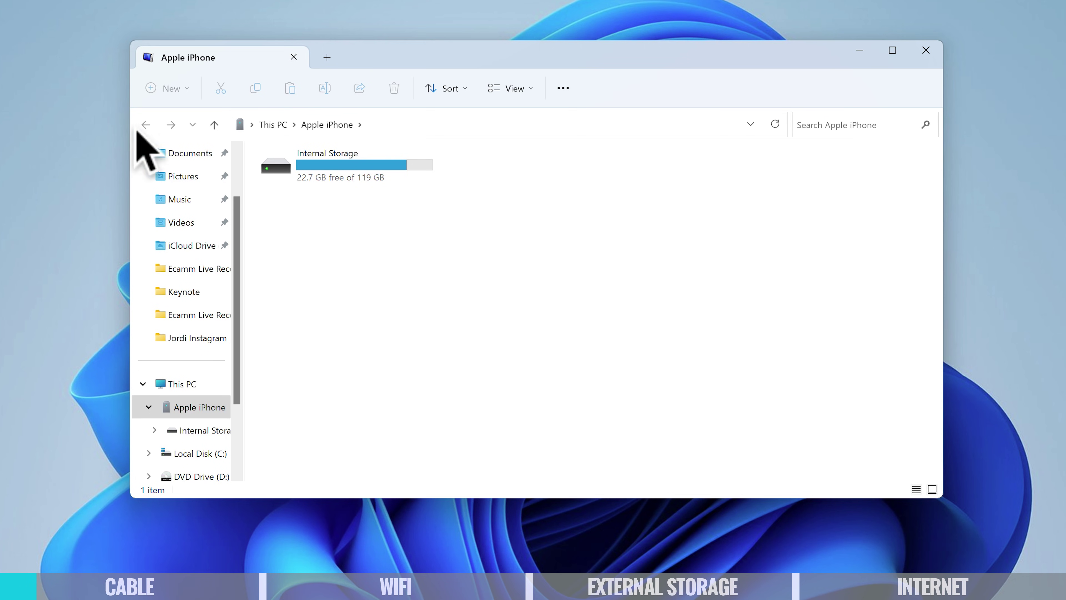
Step: Open the iPhone's Internal Storage and its 202310_ folder to list the 60 photos and videos
{"action": "left_click_drag", "start_coordinate": [237, 335], "coordinate": [236, 392]}
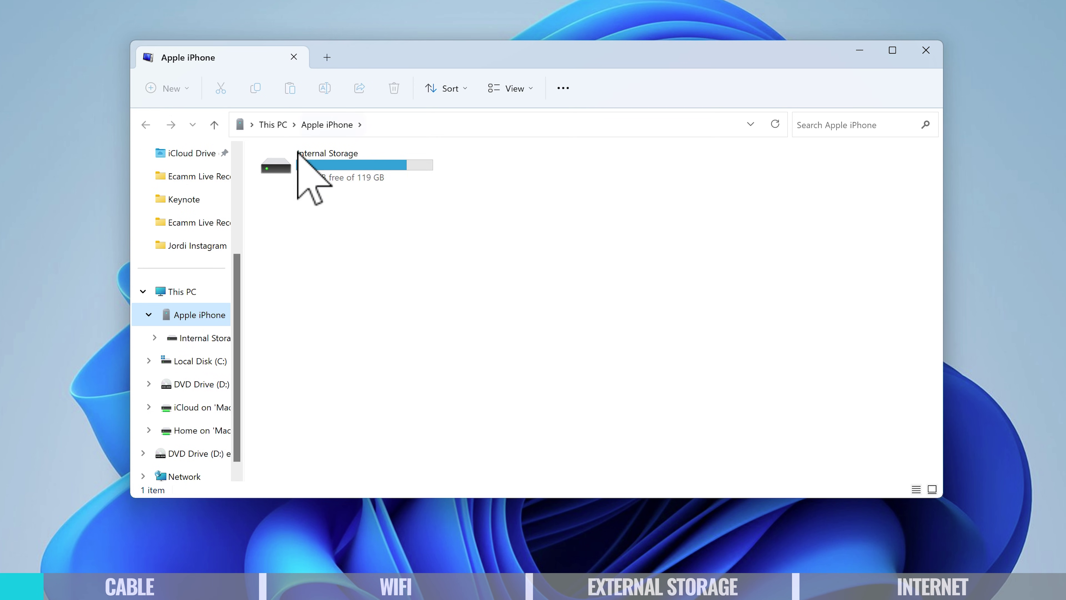
{"action": "double_click", "coordinate": [373, 173]}
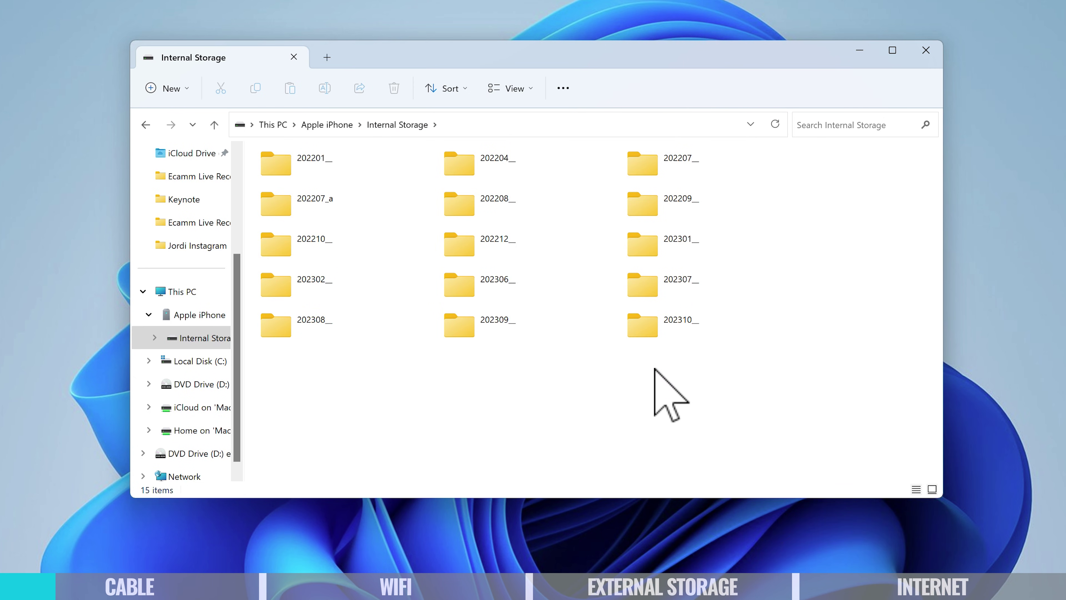
{"action": "double_click", "coordinate": [653, 321]}
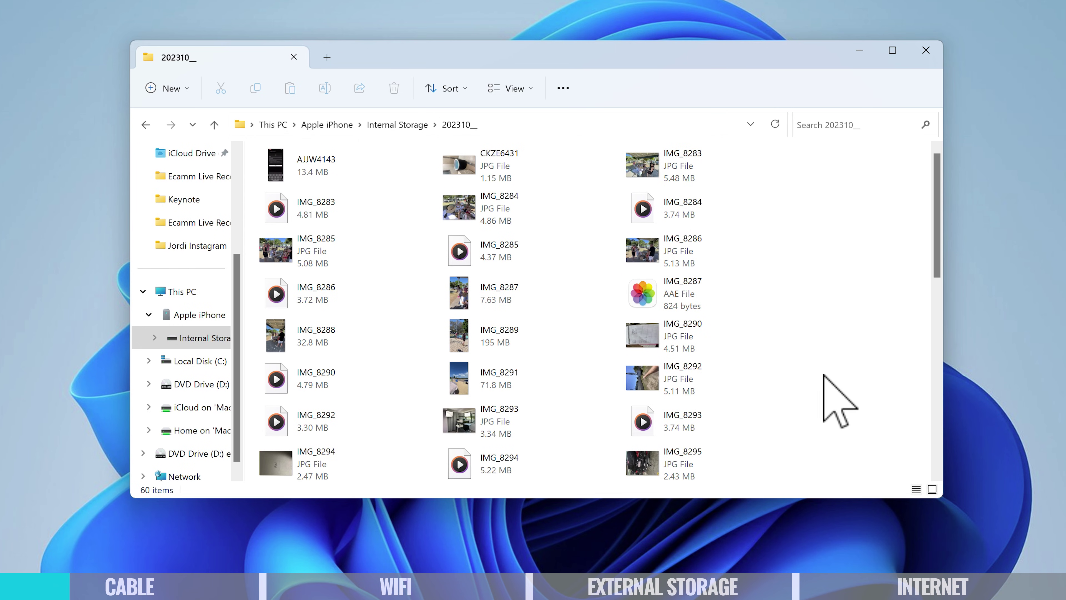
Step: Copy the IMG_8291 video onto the desktop and play it once in Media Player
{"action": "scroll", "coordinate": [648, 317], "scroll_direction": "down", "scroll_amount": 2}
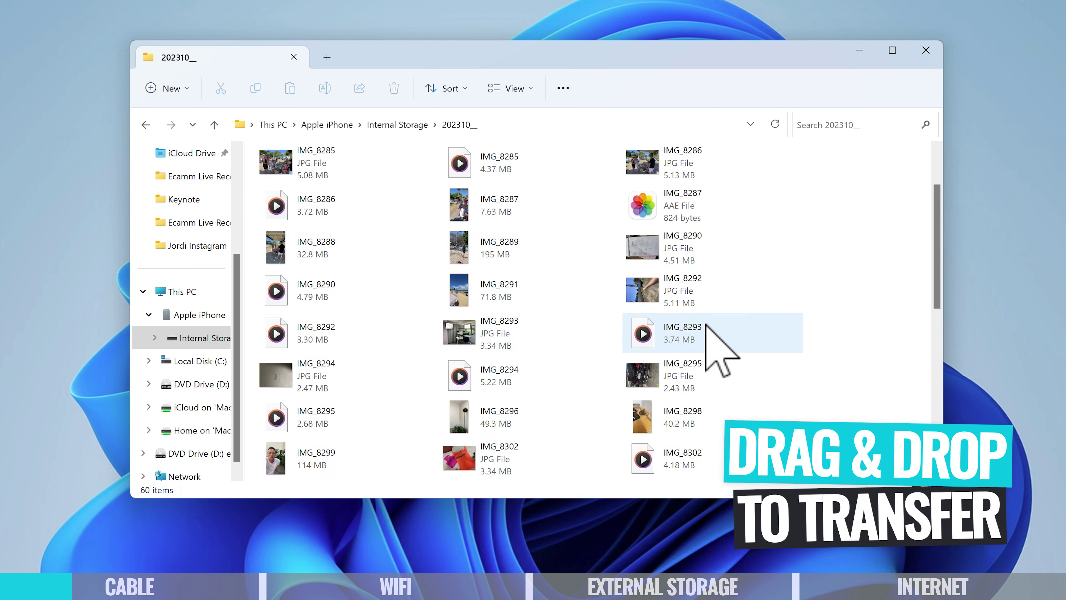
{"action": "left_click_drag", "start_coordinate": [489, 294], "coordinate": [63, 137]}
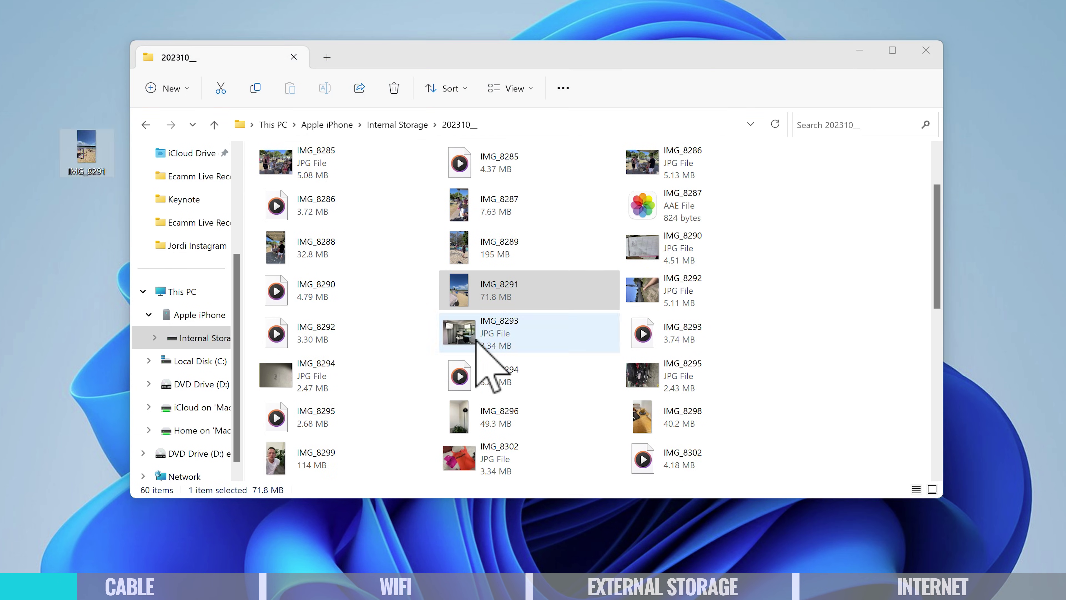
{"action": "double_click", "coordinate": [86, 147]}
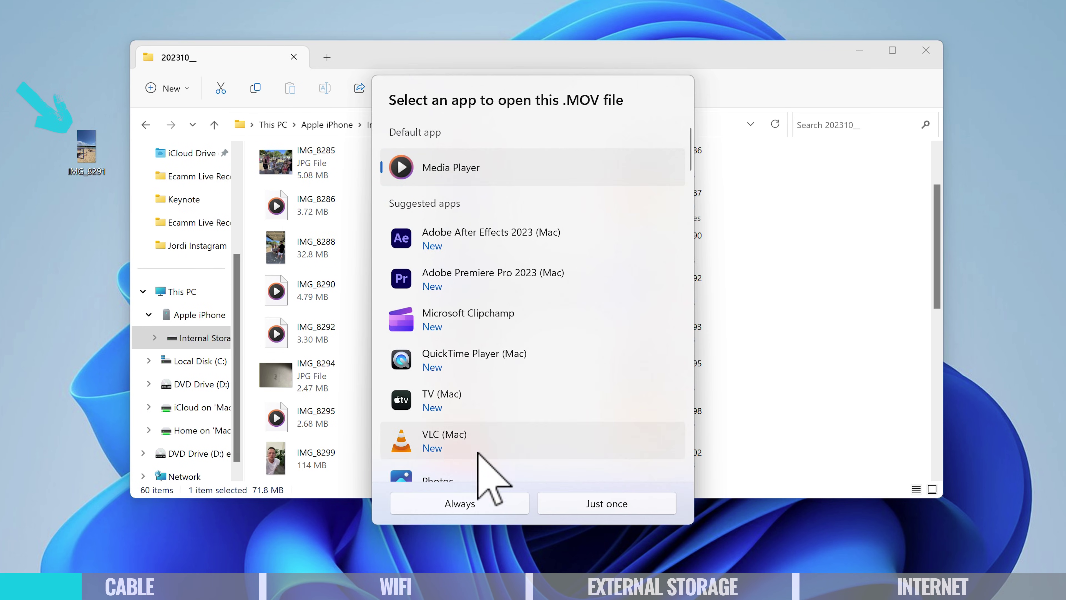
{"action": "left_click", "coordinate": [607, 503]}
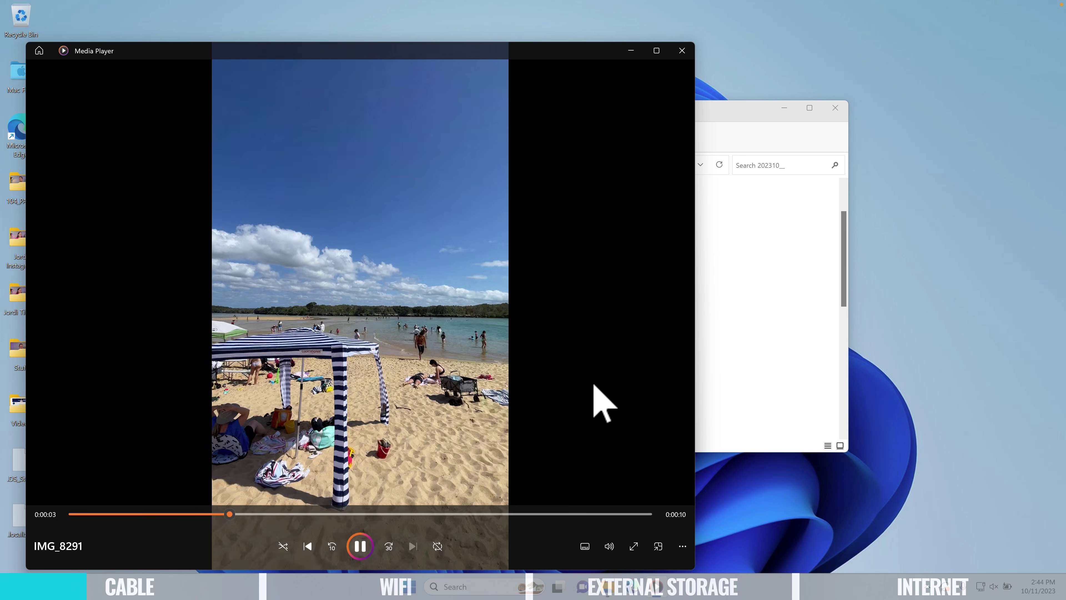
Step: Copy IMG_8293 to the desktop, view it in Photos, then try dragging it back to the iPhone
{"action": "left_click", "coordinate": [682, 51]}
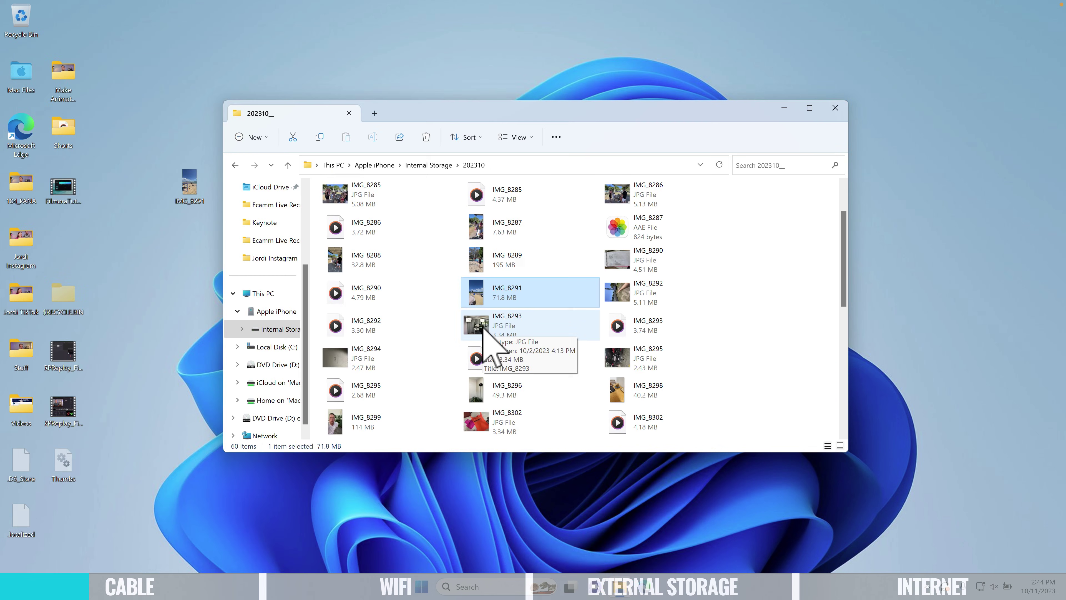
{"action": "left_click_drag", "start_coordinate": [483, 330], "coordinate": [183, 277]}
{"action": "double_click", "coordinate": [189, 296]}
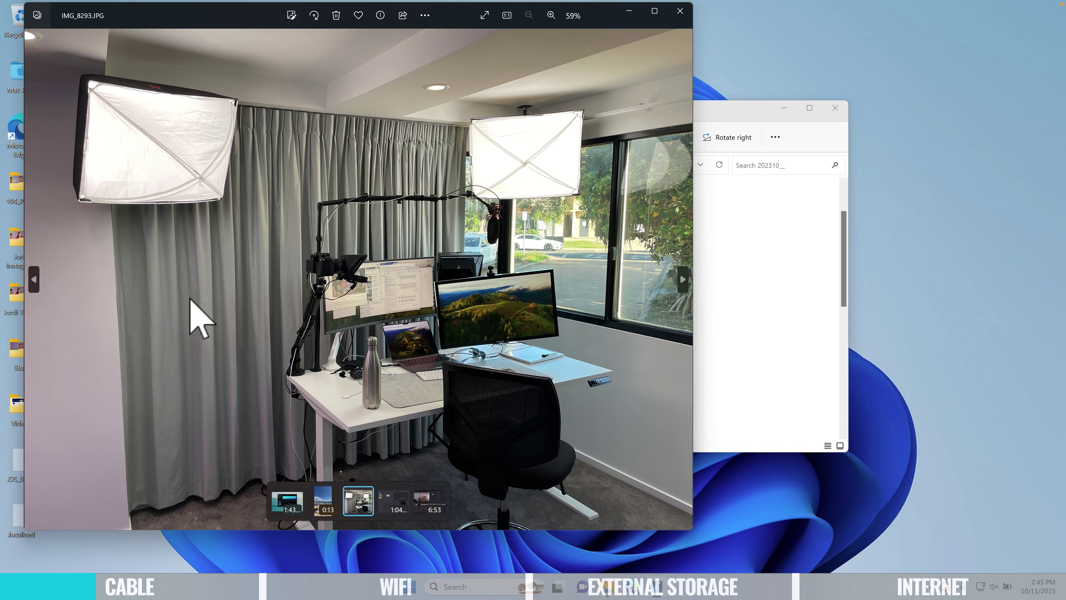
{"action": "key", "text": "alt+F4"}
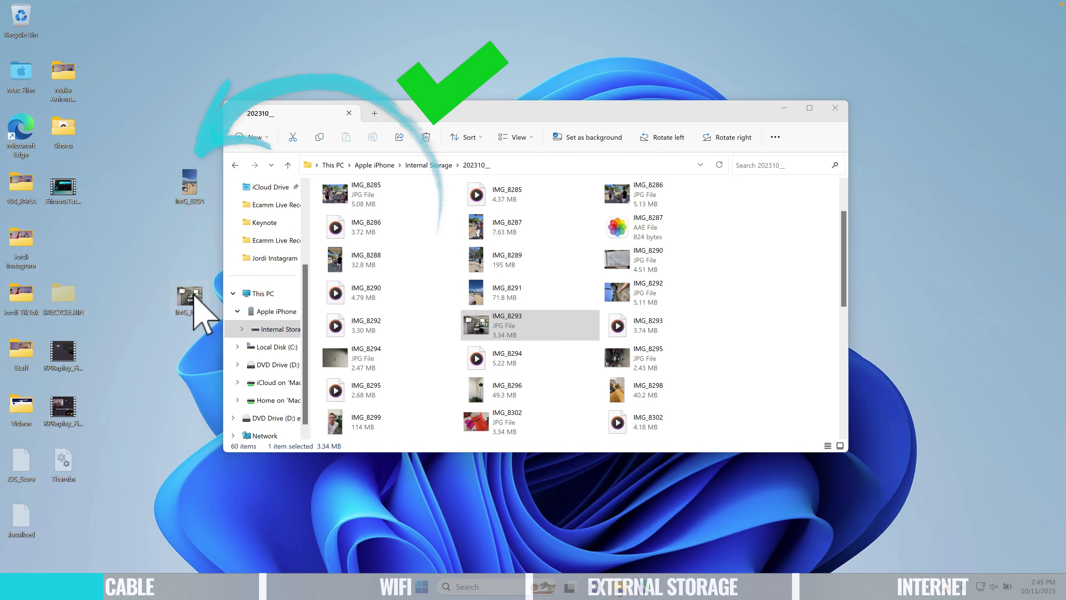
{"action": "left_click_drag", "start_coordinate": [190, 294], "coordinate": [555, 268]}
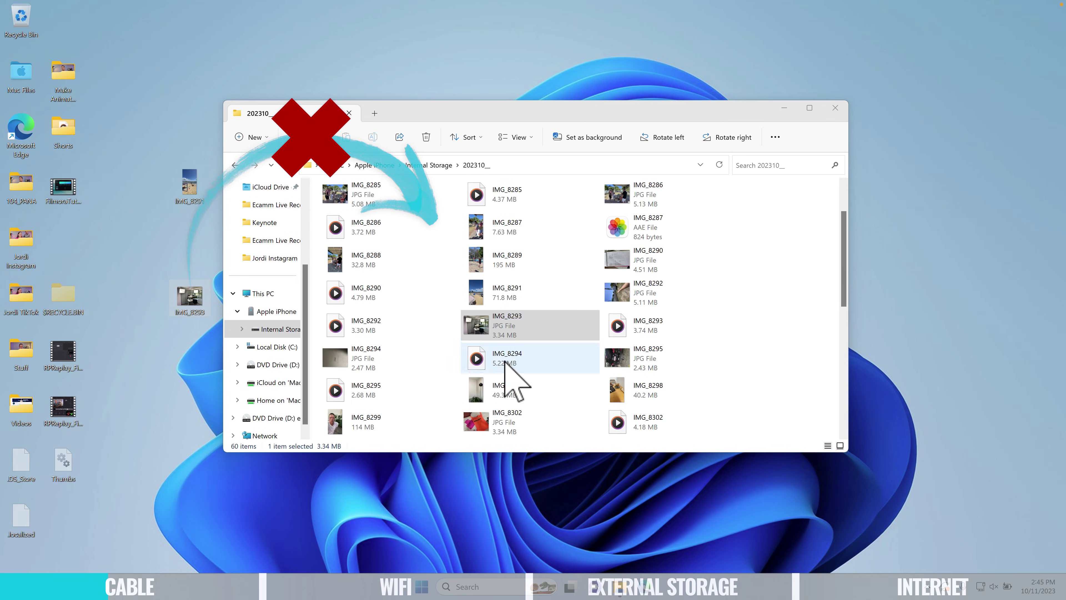
{"action": "left_click_drag", "start_coordinate": [194, 291], "coordinate": [527, 272]}
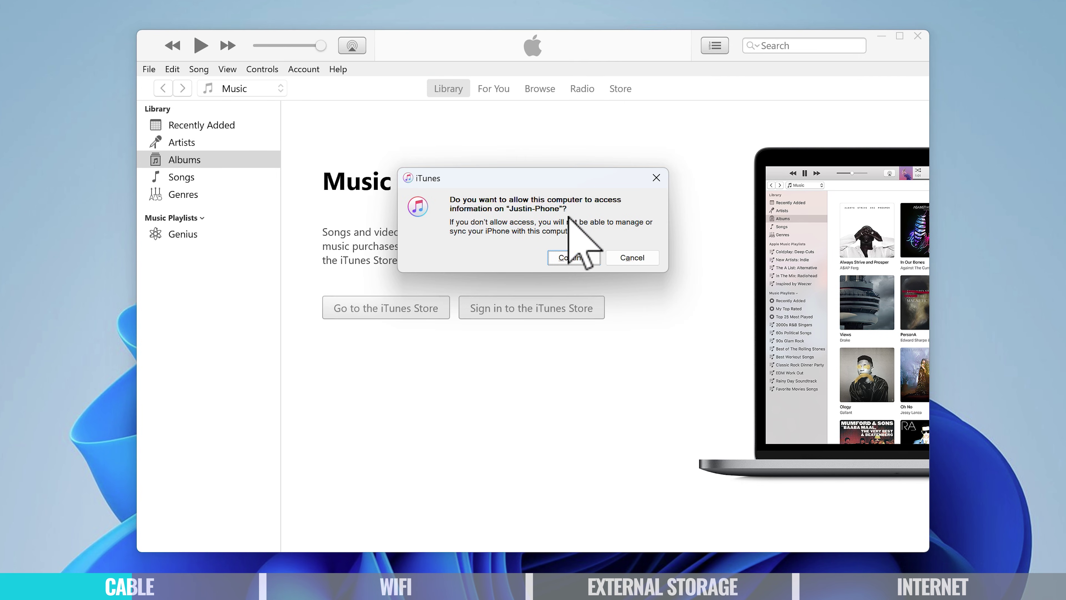
Step: Allow iTunes access to the iPhone and show the iPhone 12 Pro's summary page
{"action": "left_click", "coordinate": [573, 257]}
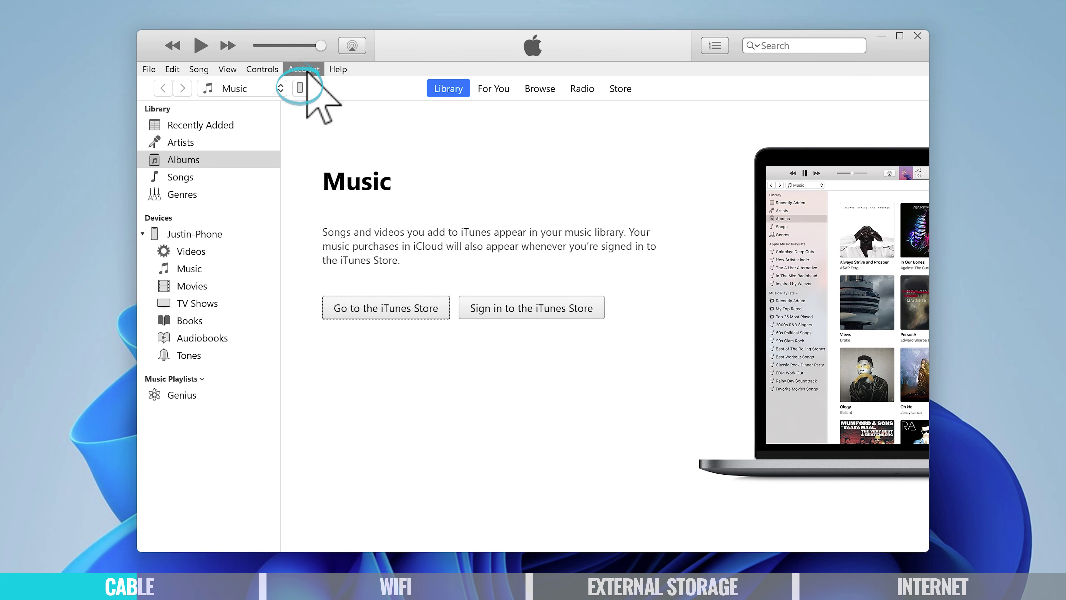
{"action": "left_click", "coordinate": [300, 88]}
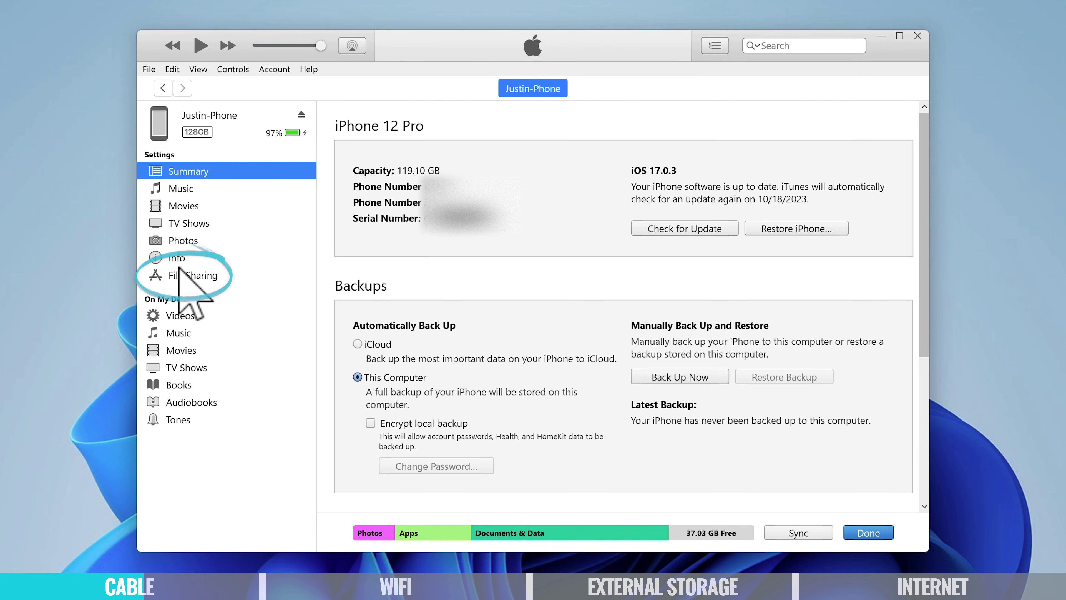
Step: Under File Sharing, select Chrome and add the desktop files IMG_8291 and IMG_8293 to its Documents
{"action": "left_click", "coordinate": [177, 276]}
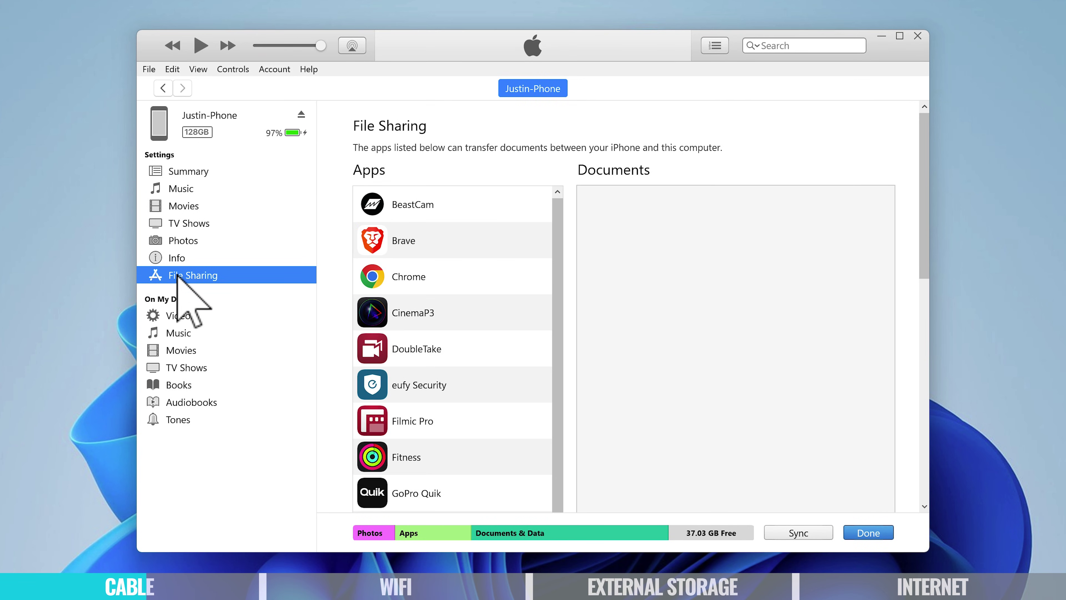
{"action": "scroll", "coordinate": [556, 298], "scroll_direction": "down", "scroll_amount": 2}
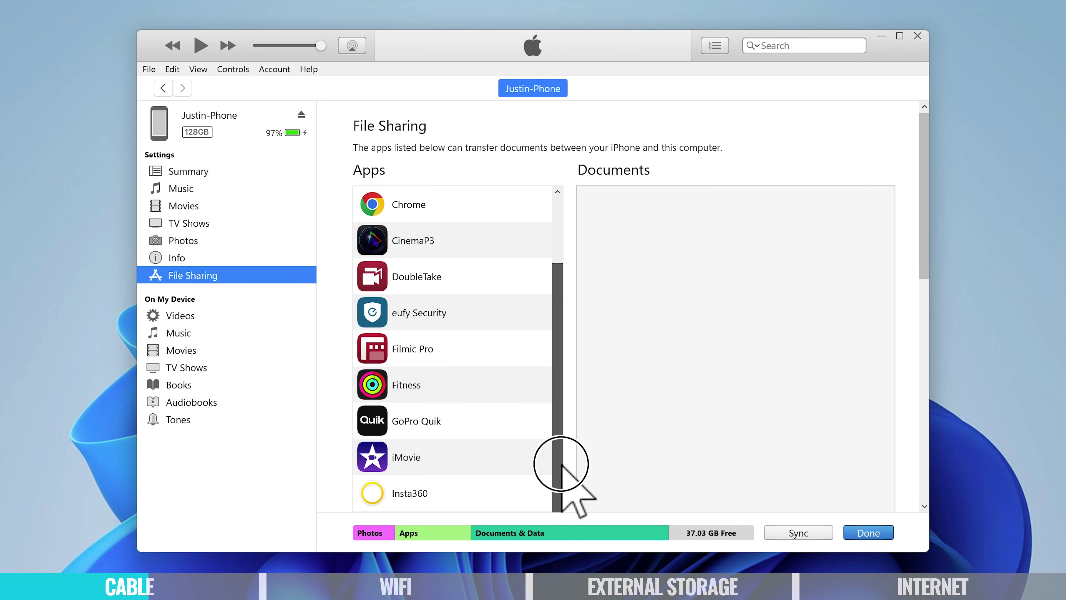
{"action": "scroll", "coordinate": [532, 294], "scroll_direction": "up", "scroll_amount": 2}
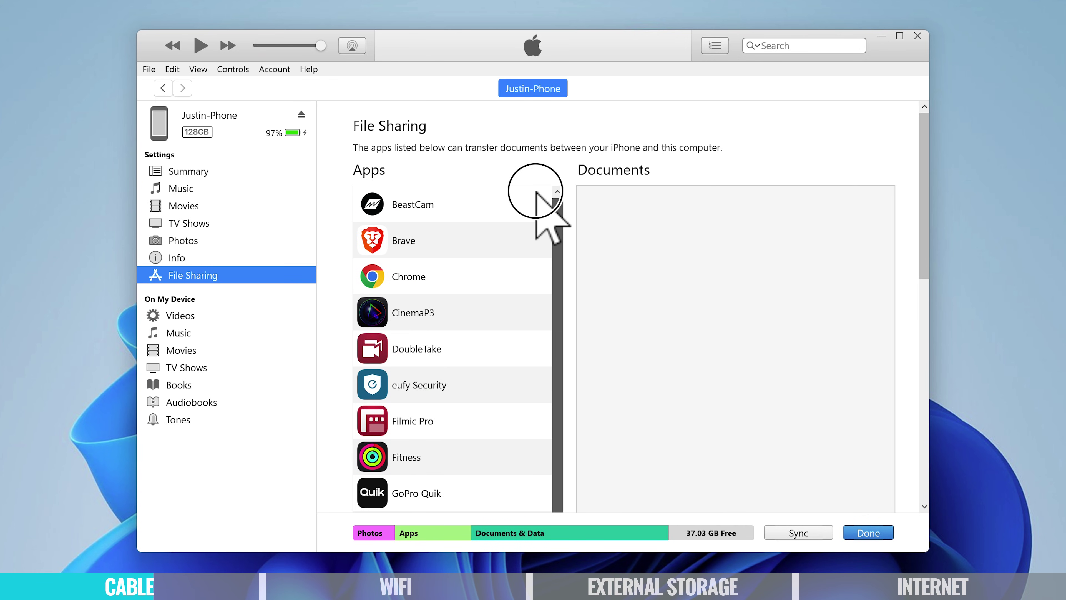
{"action": "left_click", "coordinate": [432, 282]}
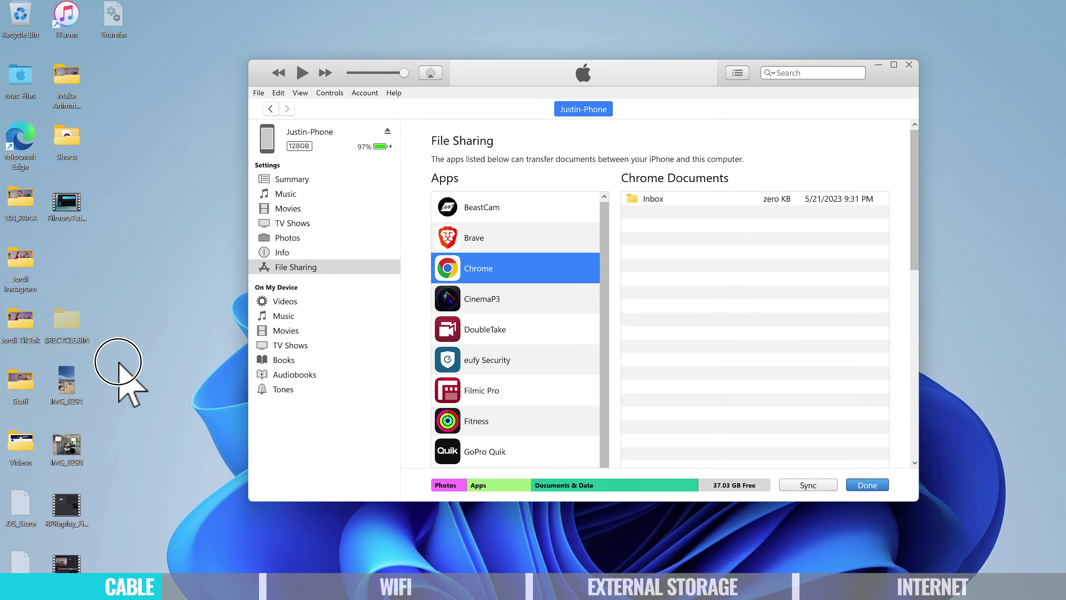
{"action": "left_click_drag", "start_coordinate": [118, 362], "coordinate": [73, 470]}
{"action": "left_click_drag", "start_coordinate": [69, 386], "coordinate": [714, 309]}
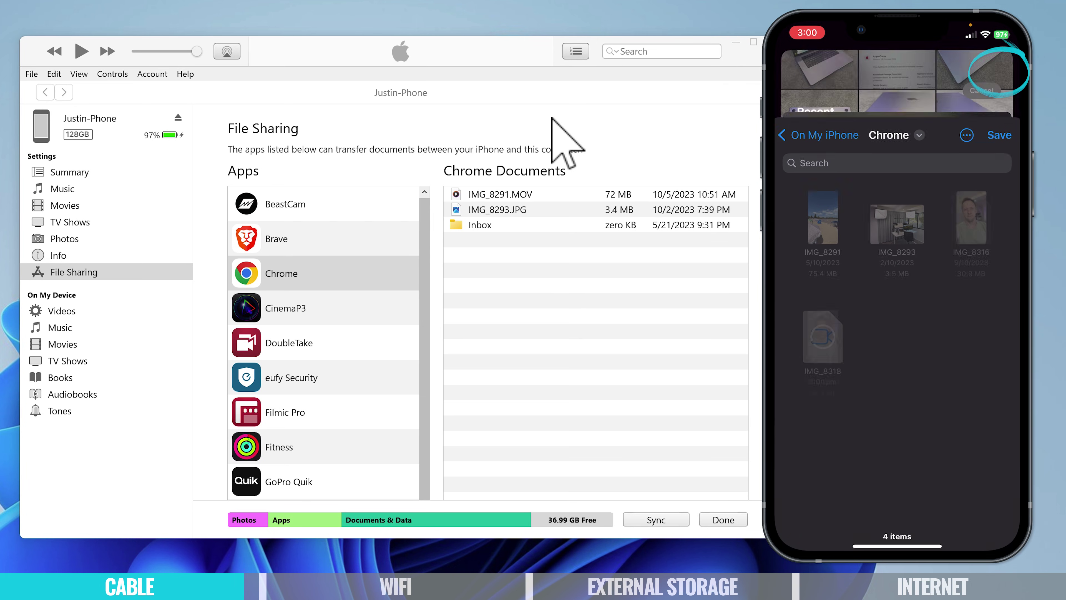
Step: Select IMG_8316.MOV and IMG_8318.MOV in Chrome's Documents list and drop them onto the desktop
{"action": "left_click", "coordinate": [511, 265]}
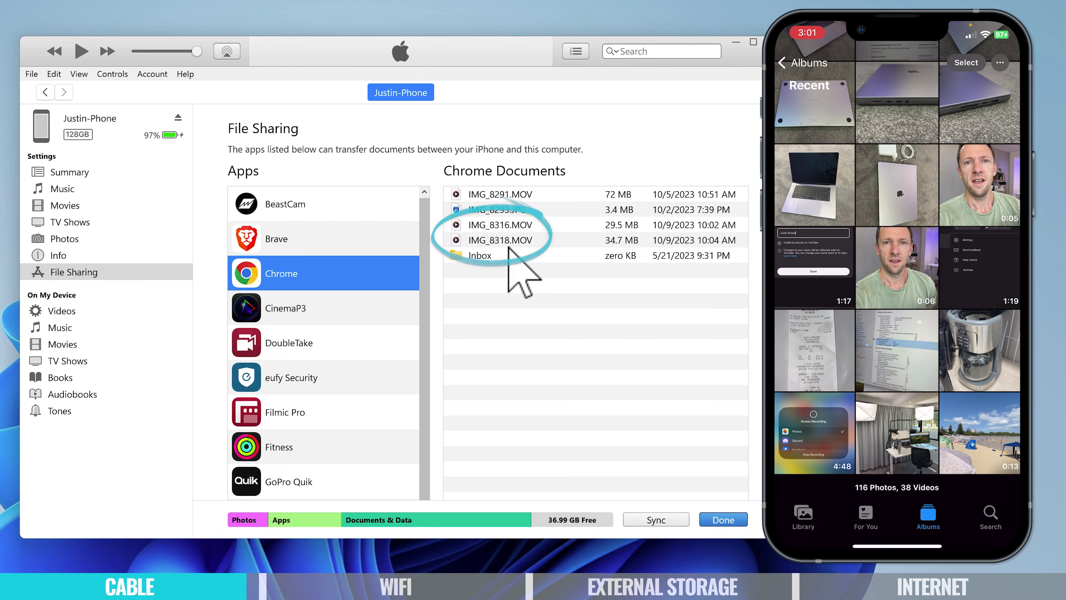
{"action": "left_click", "coordinate": [512, 240]}
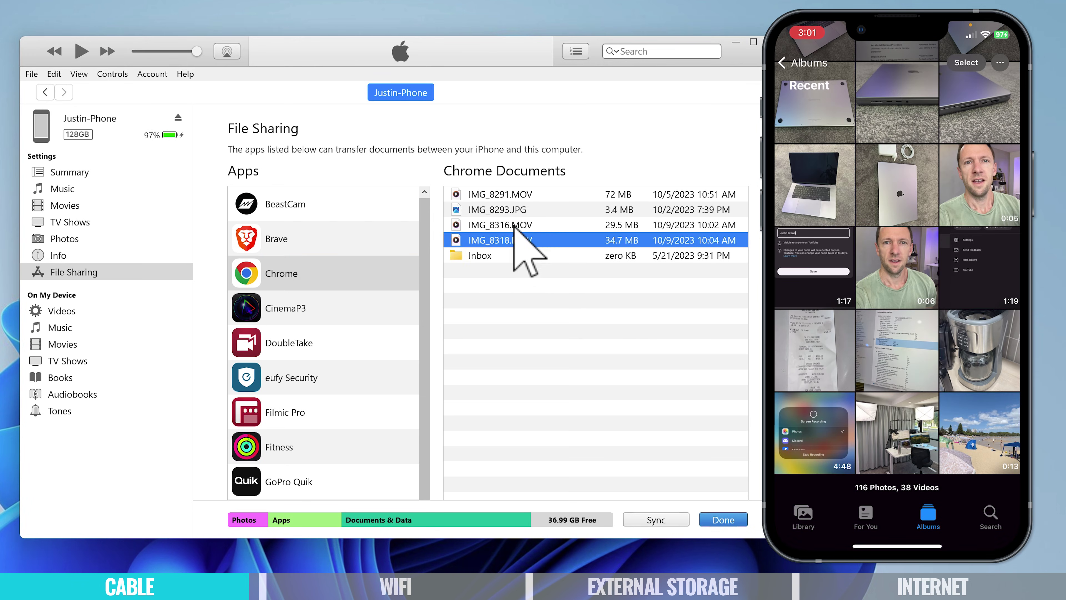
{"action": "left_click", "coordinate": [512, 226], "text": "ctrl"}
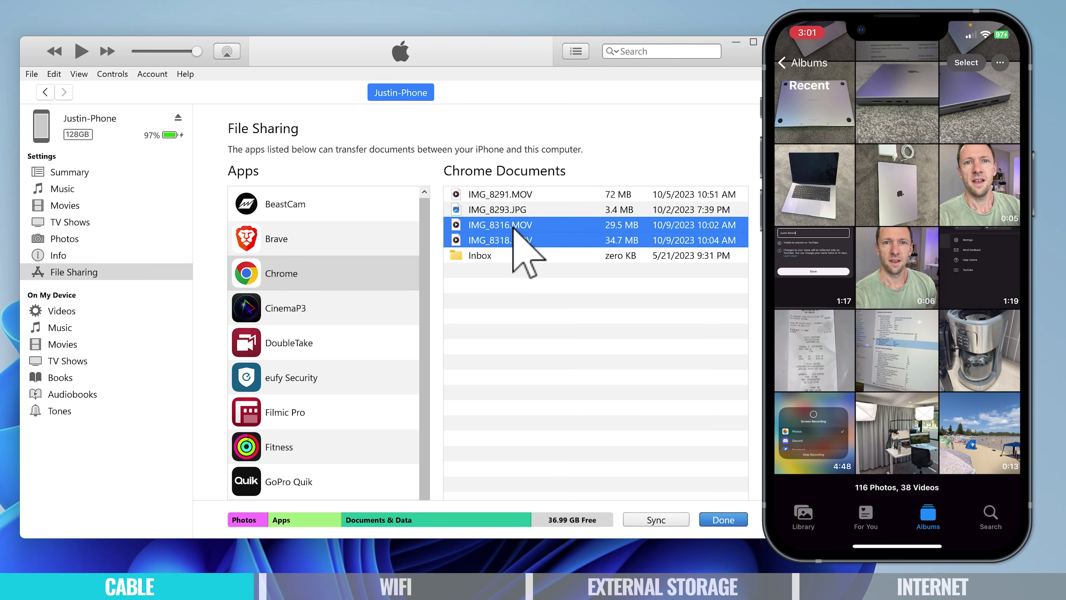
{"action": "left_click_drag", "start_coordinate": [513, 225], "coordinate": [165, 216]}
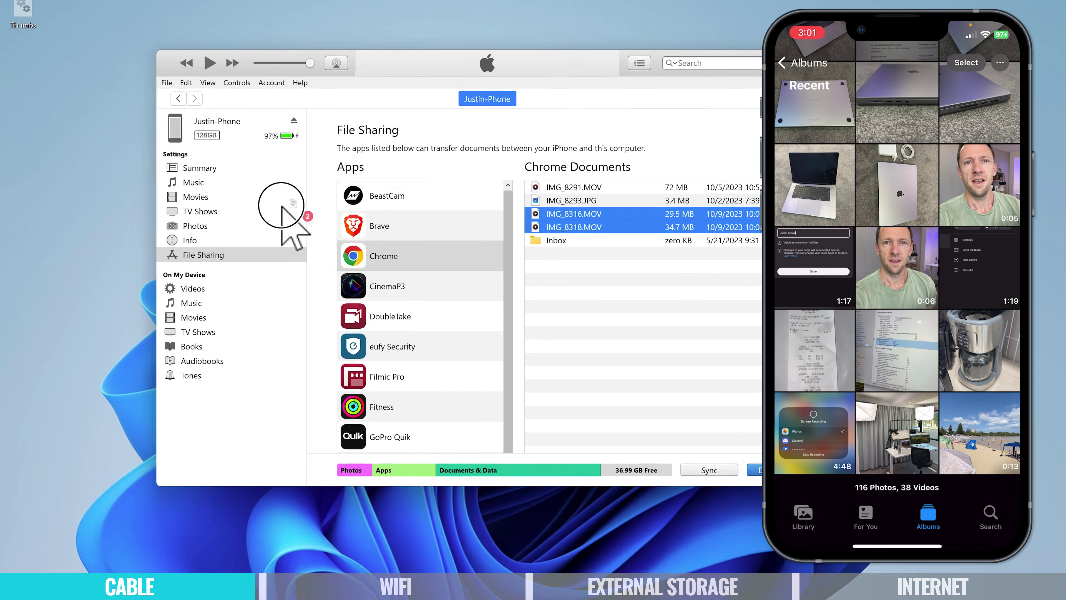
{"action": "left_click_drag", "start_coordinate": [282, 206], "coordinate": [66, 214]}
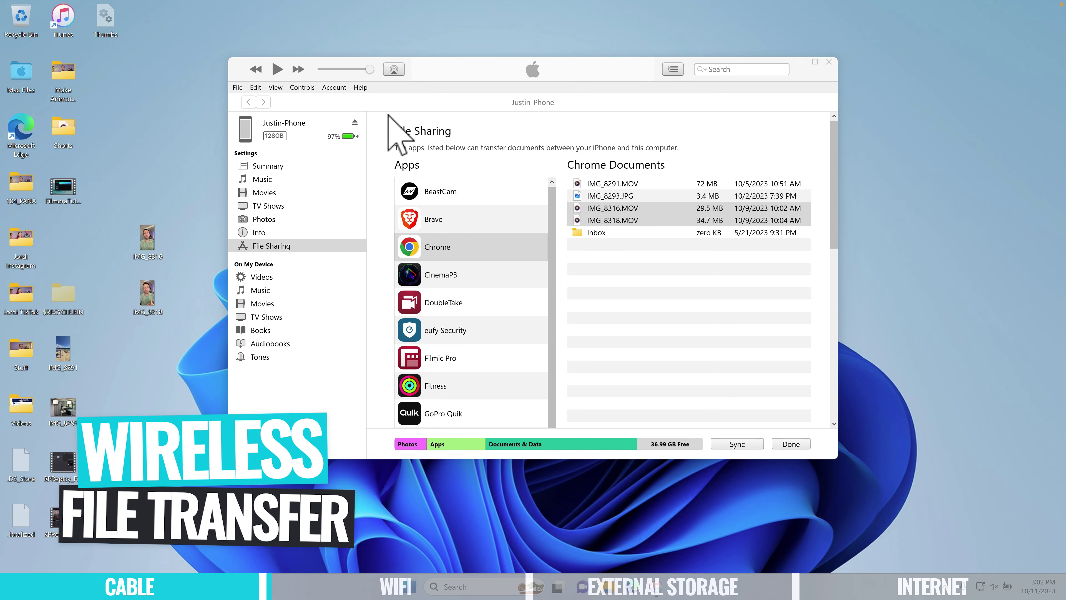
Step: On the Summary page, tick 'Sync with this iPhone over Wi-Fi' under Options
{"action": "left_click", "coordinate": [265, 166]}
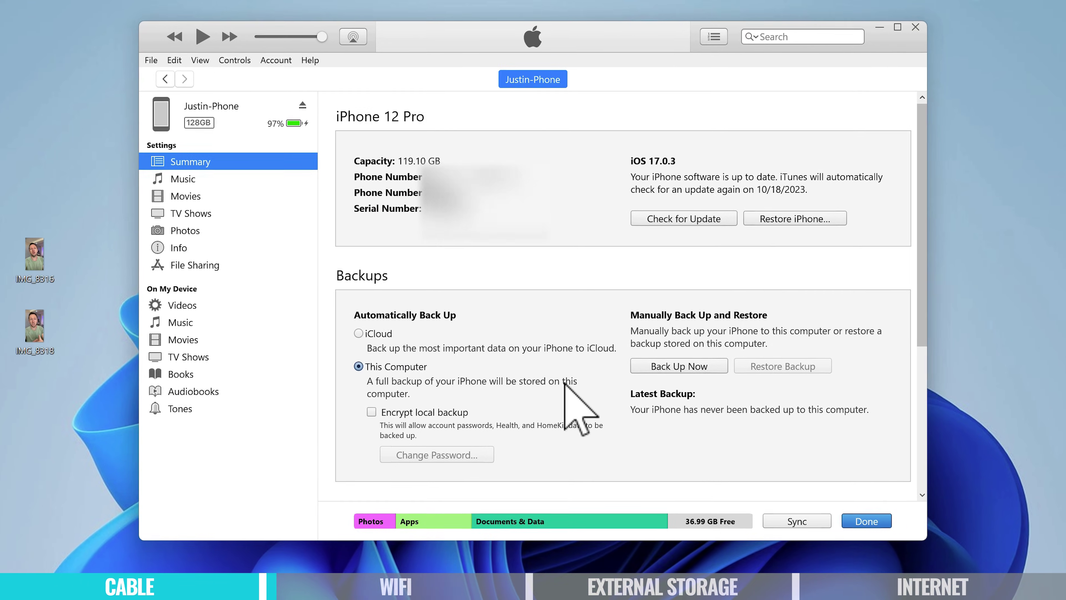
{"action": "scroll", "coordinate": [559, 339], "scroll_direction": "down", "scroll_amount": 5}
{"action": "scroll", "coordinate": [566, 384], "scroll_direction": "down", "scroll_amount": 1}
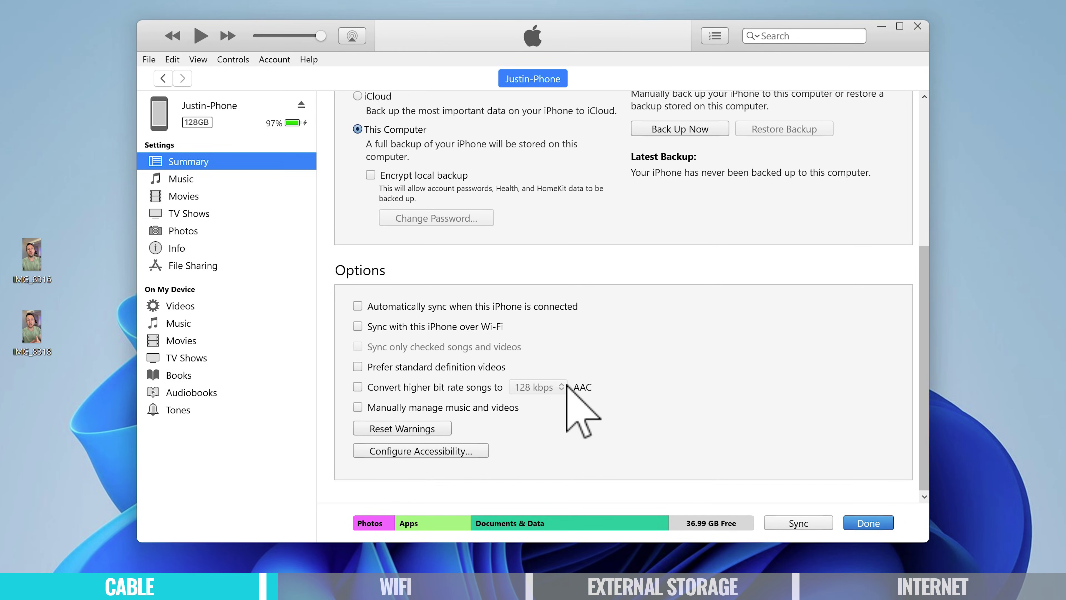
{"action": "left_click", "coordinate": [425, 327]}
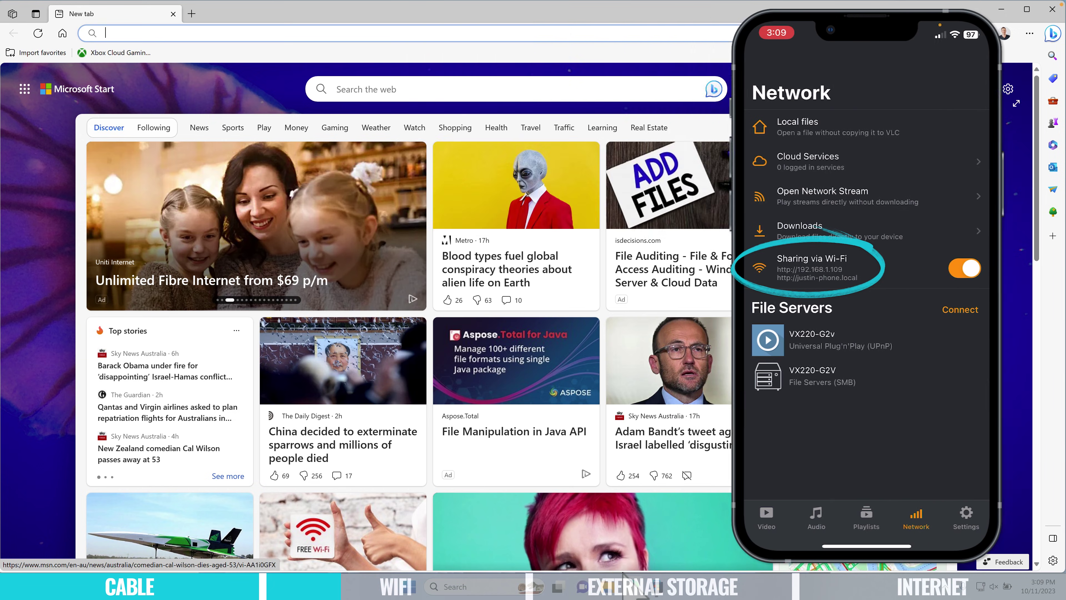
{"action": "type", "text": "http://192.168.1.109"}
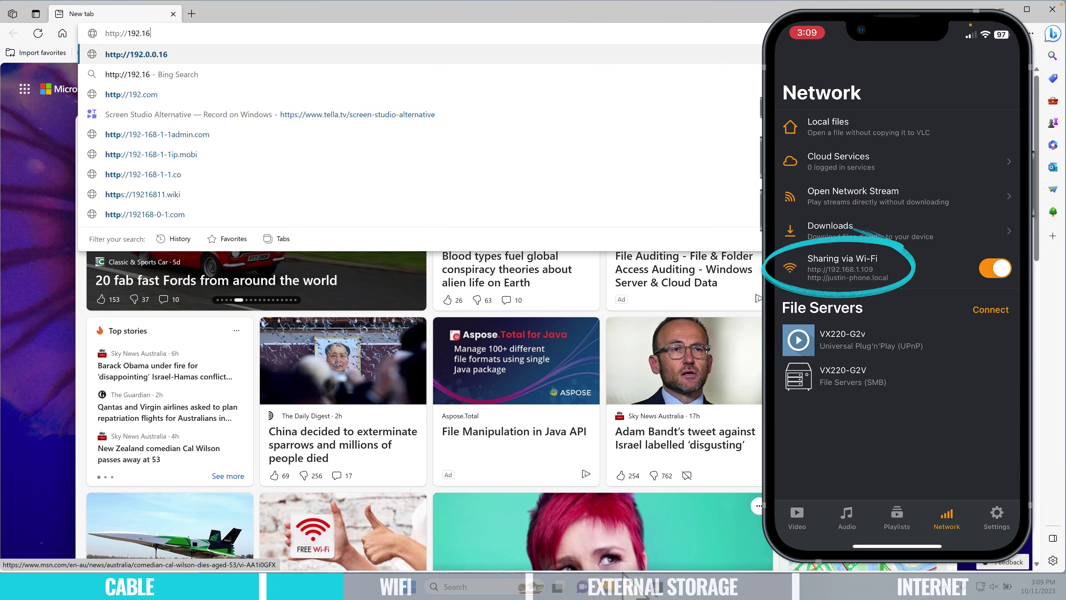
{"action": "key", "text": "Return"}
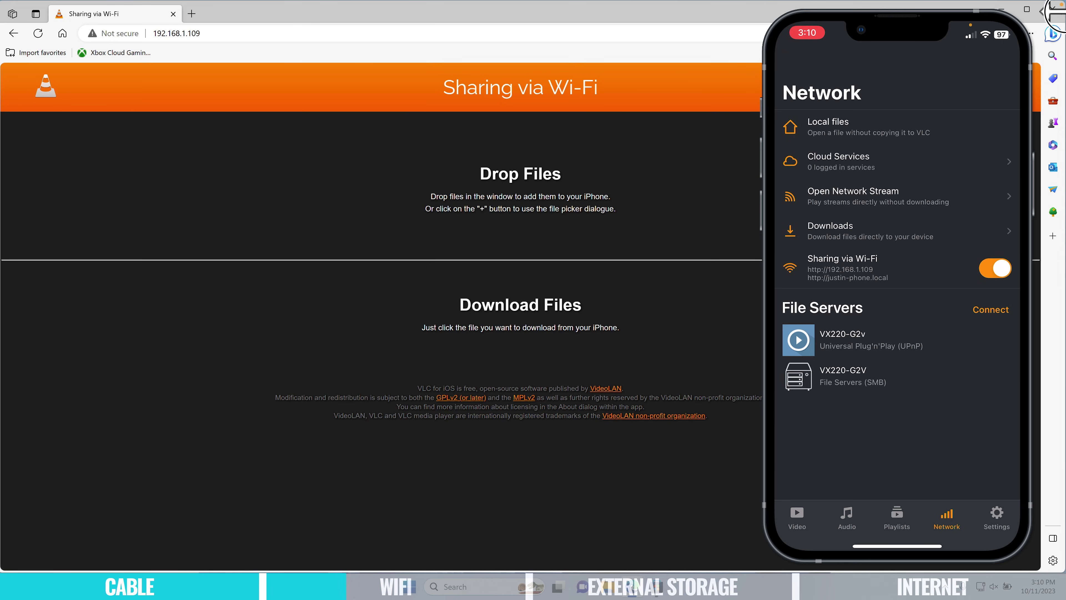
{"action": "left_click_drag", "start_coordinate": [1040, 42], "coordinate": [697, 42]}
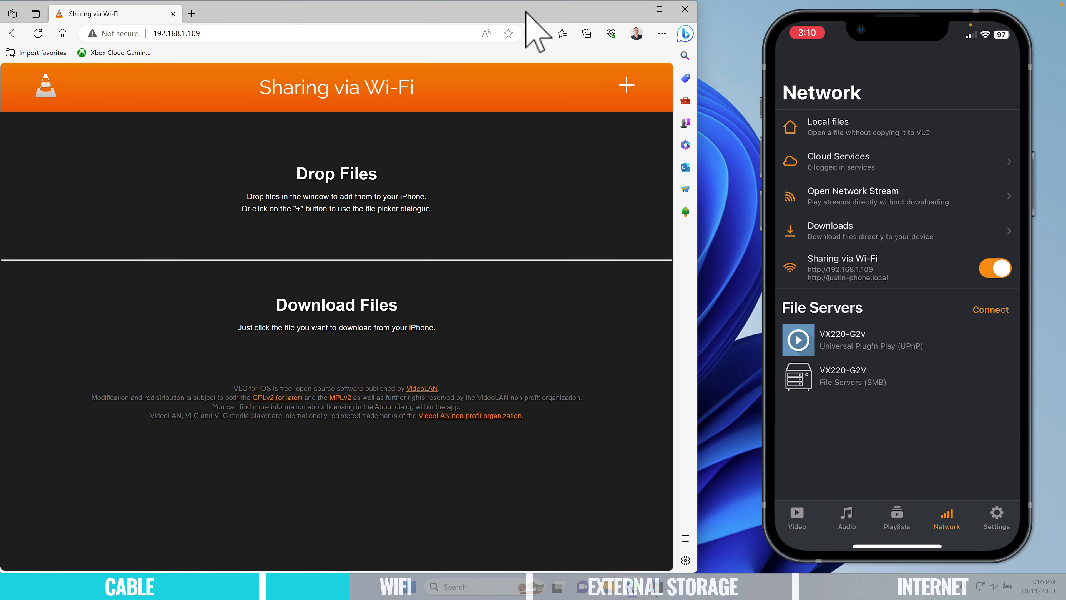
{"action": "left_click_drag", "start_coordinate": [535, 11], "coordinate": [833, 17]}
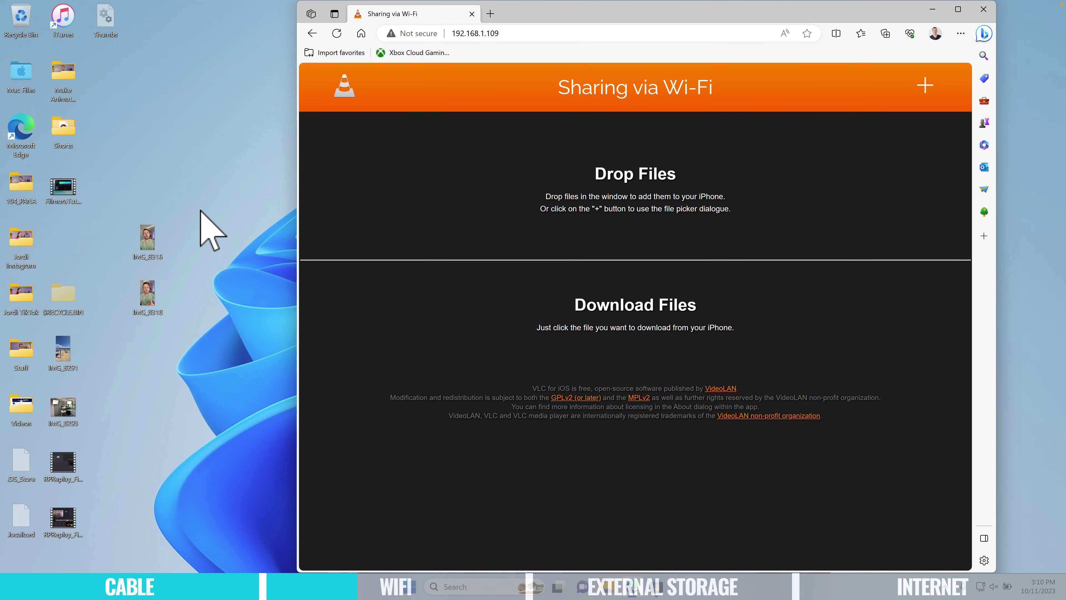
Step: Drag IMG_8291 from the desktop into the page's Drop Files area to upload it
{"action": "left_click_drag", "start_coordinate": [74, 359], "coordinate": [642, 184]}
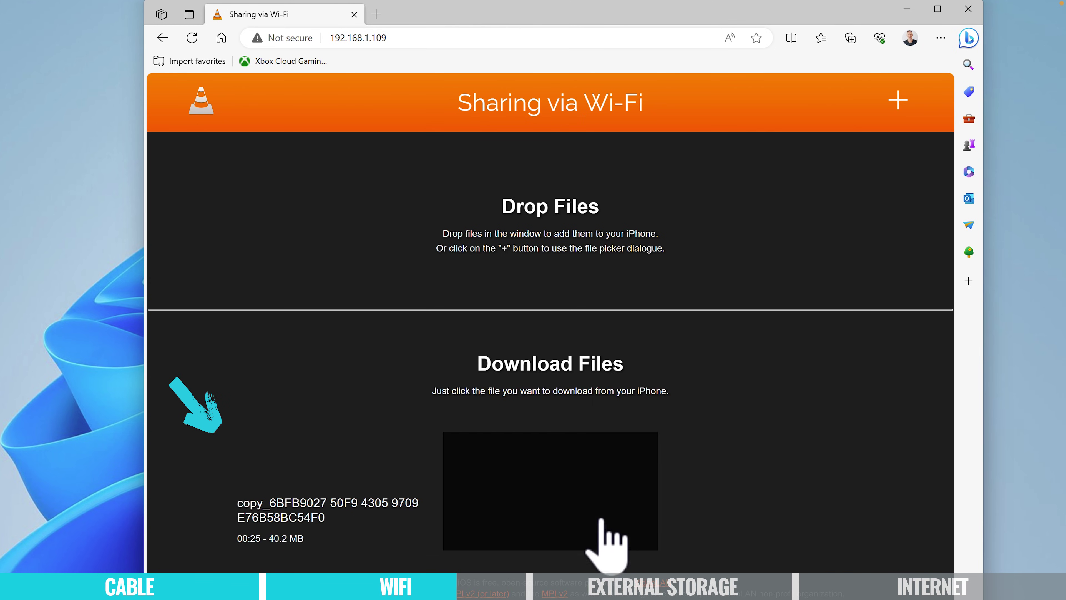
Step: Download IMG_8291 to the PC from the Download Files list
{"action": "left_click", "coordinate": [277, 497]}
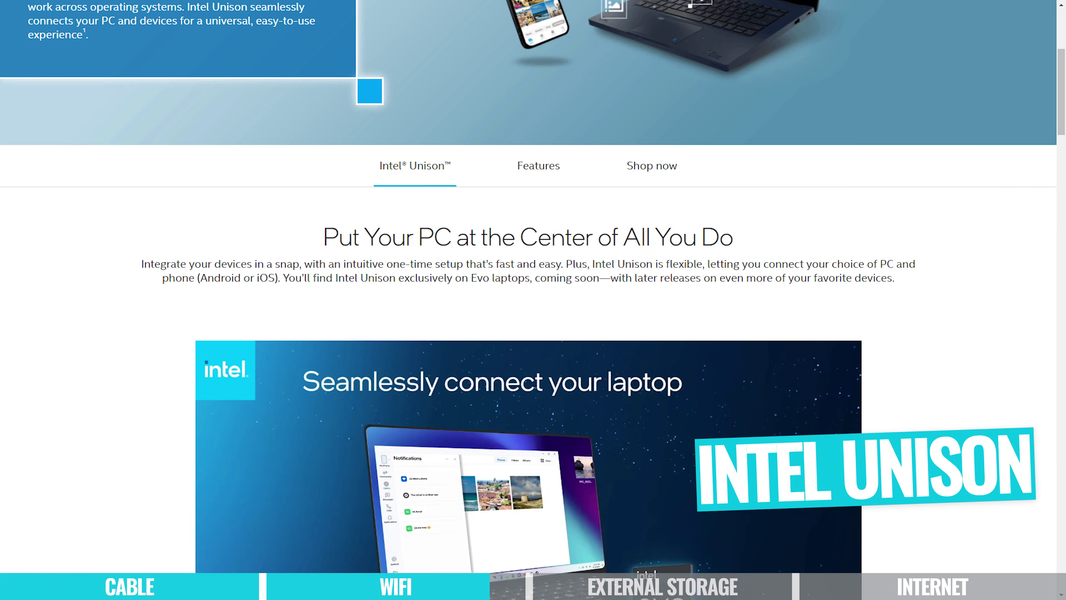
Step: Scroll down the Intel Unison page to its File Transfer section
{"action": "scroll", "coordinate": [529, 319], "scroll_direction": "down", "scroll_amount": 10}
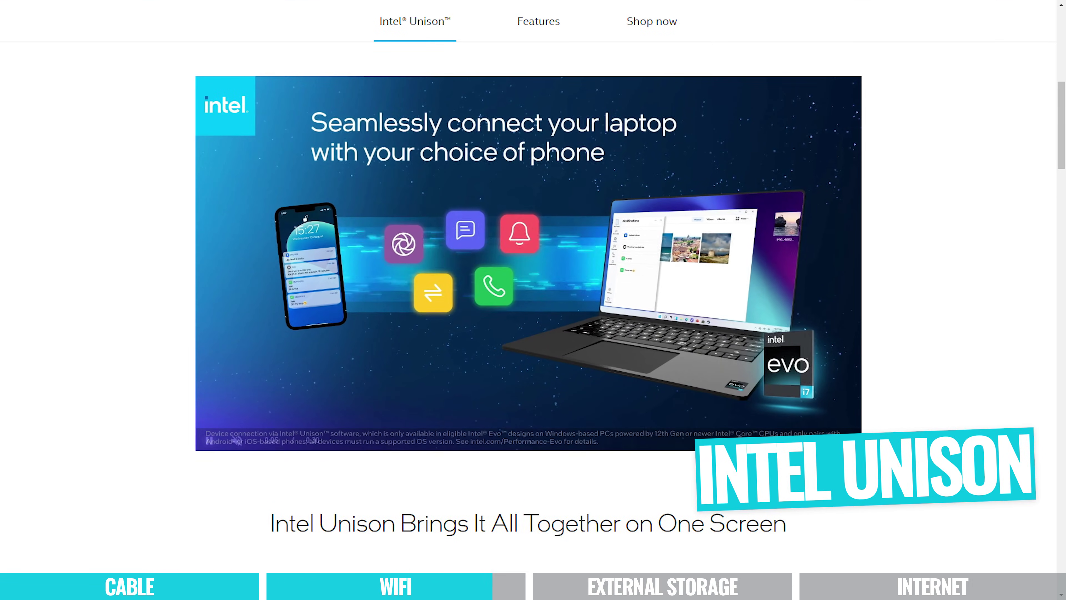
{"action": "scroll", "coordinate": [528, 294], "scroll_direction": "down", "scroll_amount": 8}
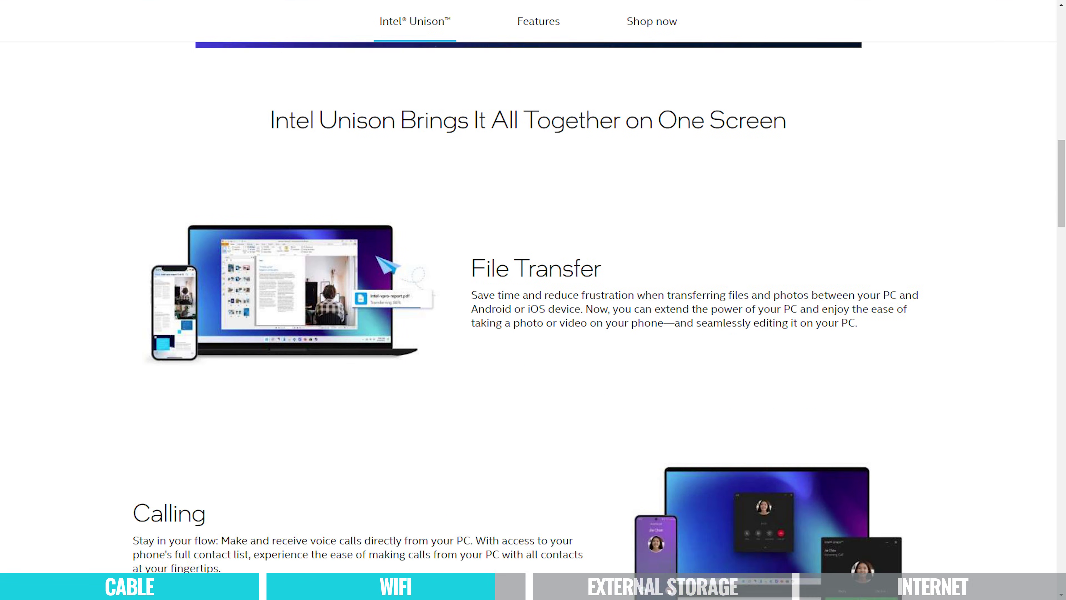
{"action": "scroll", "coordinate": [528, 294], "scroll_direction": "down", "scroll_amount": 1}
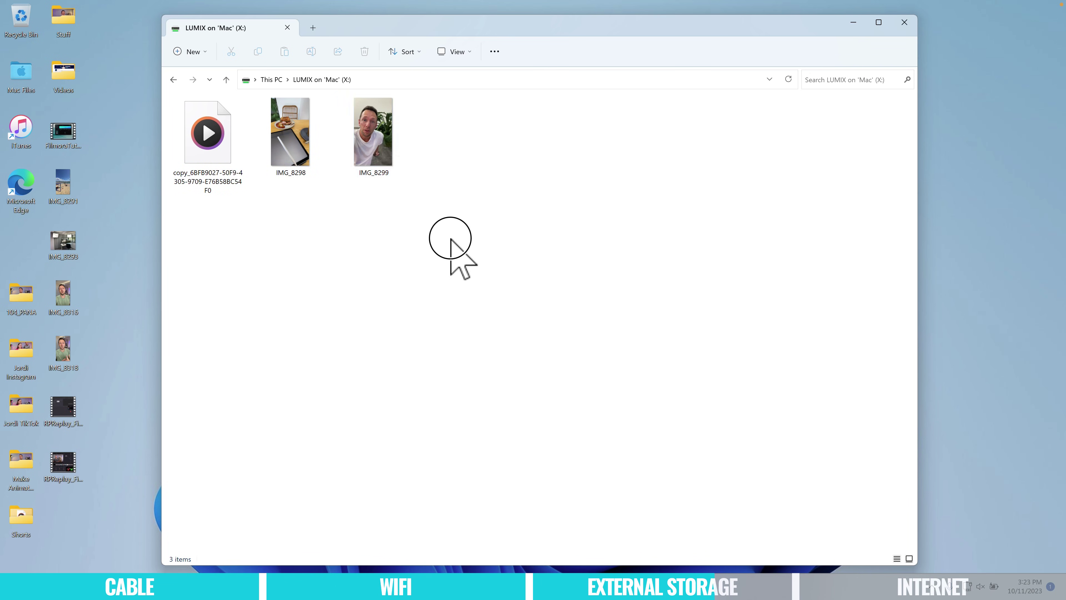
Step: Copy all three clips from the LUMIX drive (X:) onto the desktop
{"action": "left_click_drag", "start_coordinate": [450, 240], "coordinate": [210, 136]}
{"action": "left_click_drag", "start_coordinate": [303, 153], "coordinate": [120, 239]}
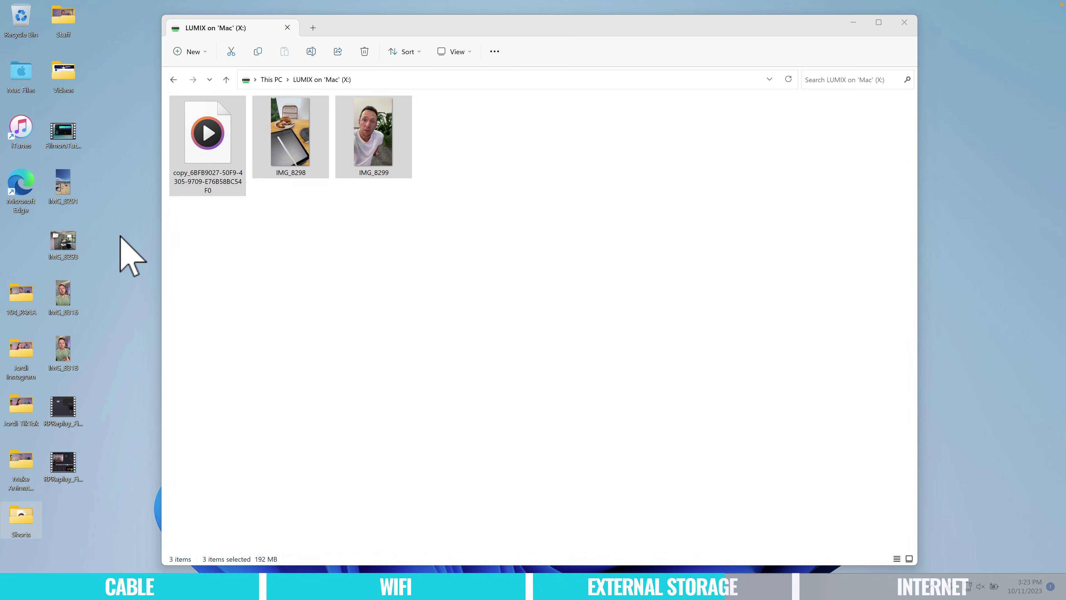
{"action": "left_click", "coordinate": [33, 226]}
Step: Paste IMG_8293, IMG_8316 and IMG_8318 from the desktop onto the LUMIX drive
{"action": "left_click_drag", "start_coordinate": [33, 227], "coordinate": [70, 356]}
{"action": "left_click", "coordinate": [509, 290]}
{"action": "key", "text": "ctrl+v"}
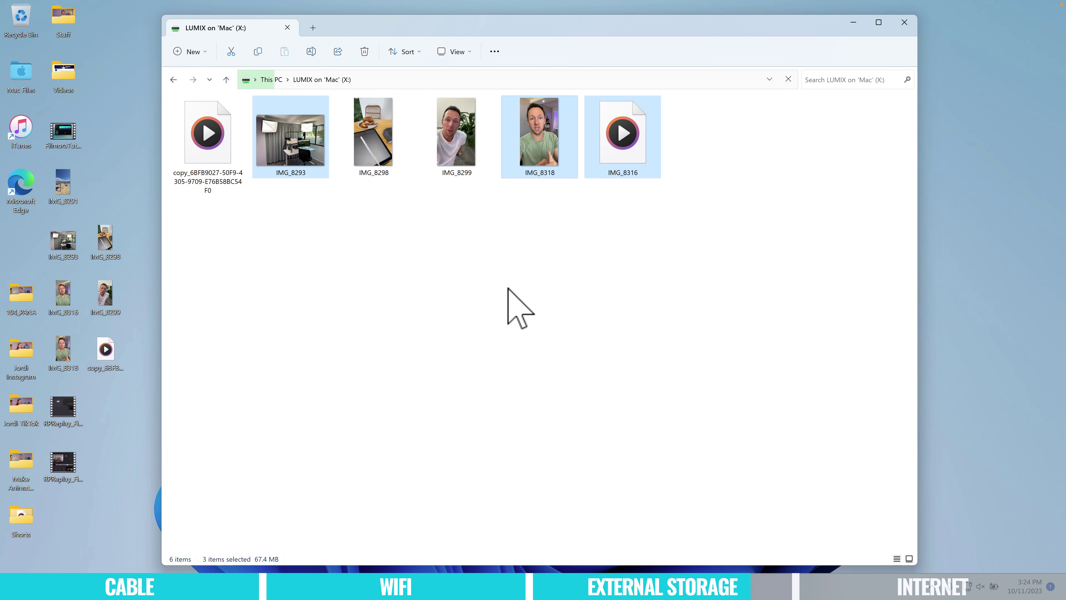
{"action": "left_click", "coordinate": [508, 289]}
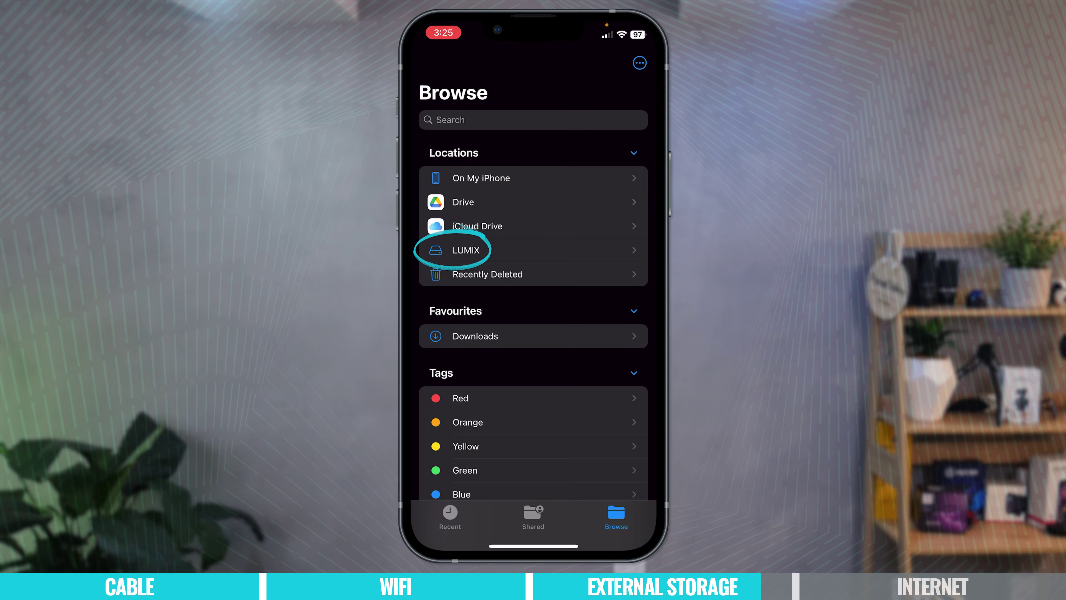
Step: Open the IMG_8299 video on the LUMIX card and expand its full share sheet
{"action": "left_click", "coordinate": [466, 250]}
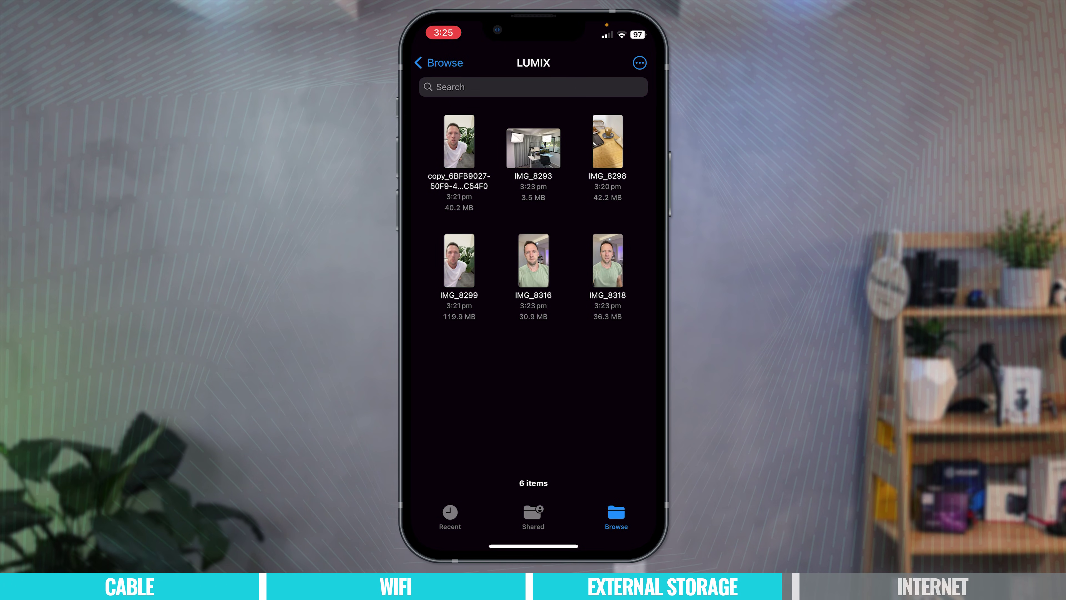
{"action": "left_click", "coordinate": [459, 260]}
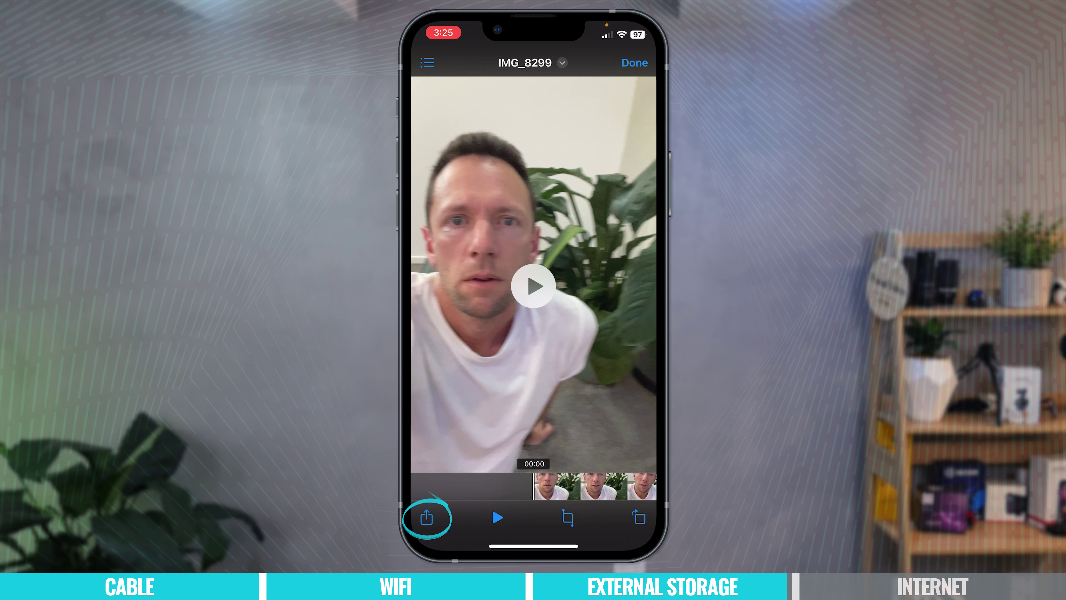
{"action": "left_click", "coordinate": [427, 517]}
{"action": "left_click_drag", "start_coordinate": [533, 419], "coordinate": [533, 218]}
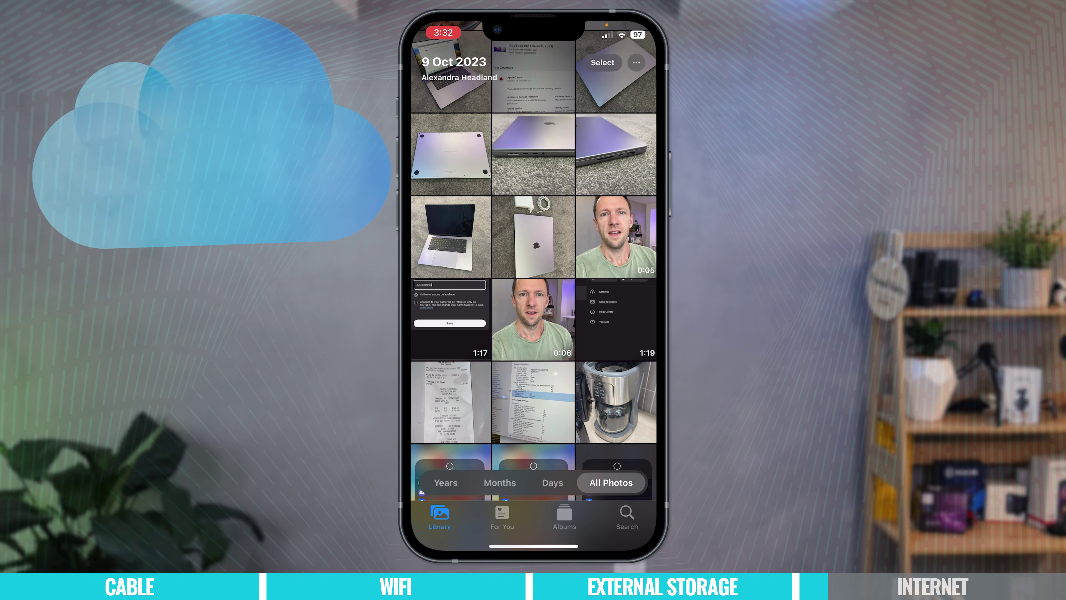
Step: Save the 1:19 screen recording via Save to Files into a new iCloud Drive folder 'Transfer'
{"action": "left_click", "coordinate": [616, 319]}
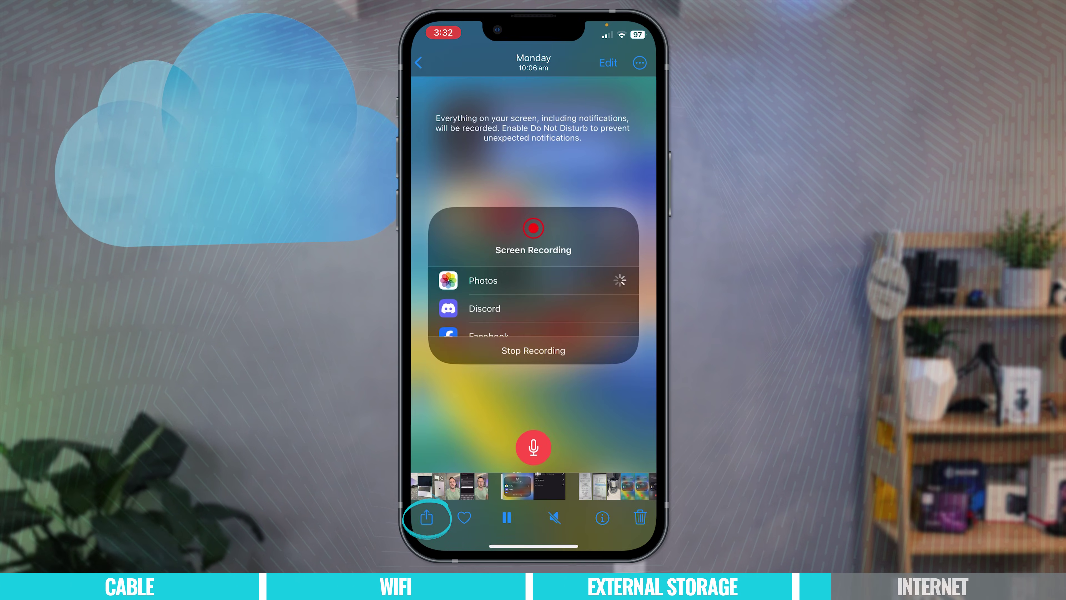
{"action": "left_click", "coordinate": [426, 517]}
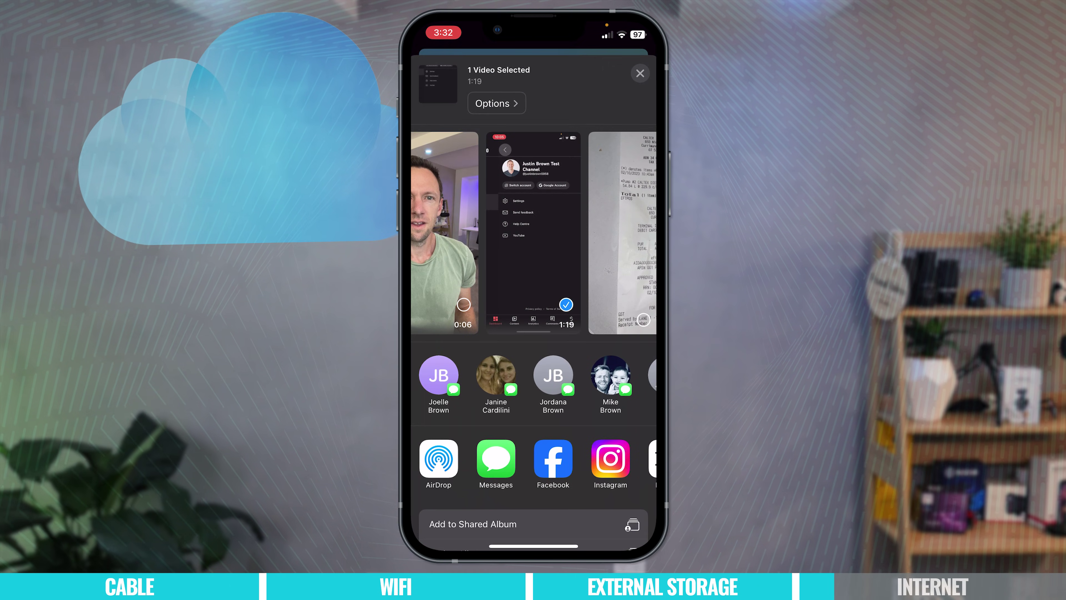
{"action": "scroll", "coordinate": [533, 378], "scroll_direction": "down", "scroll_amount": 5}
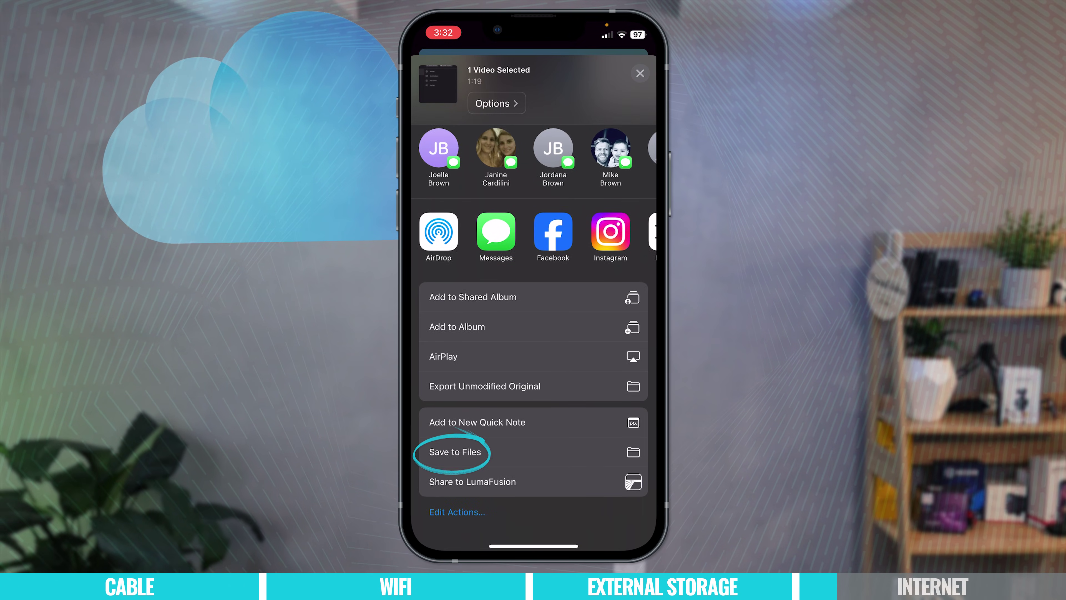
{"action": "left_click", "coordinate": [455, 451]}
{"action": "left_click", "coordinate": [432, 71]}
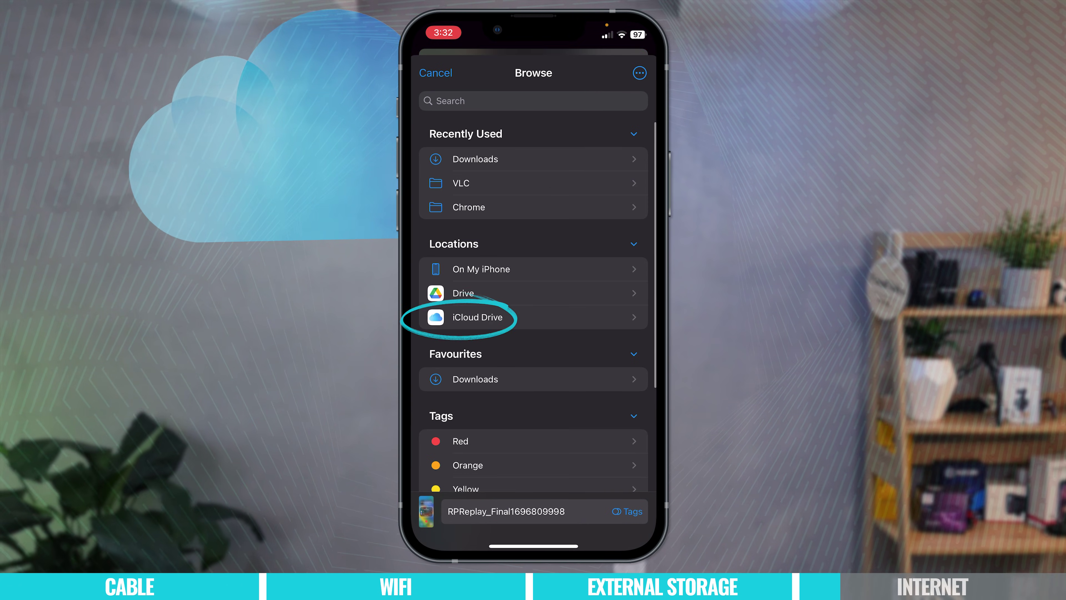
{"action": "left_click", "coordinate": [477, 317]}
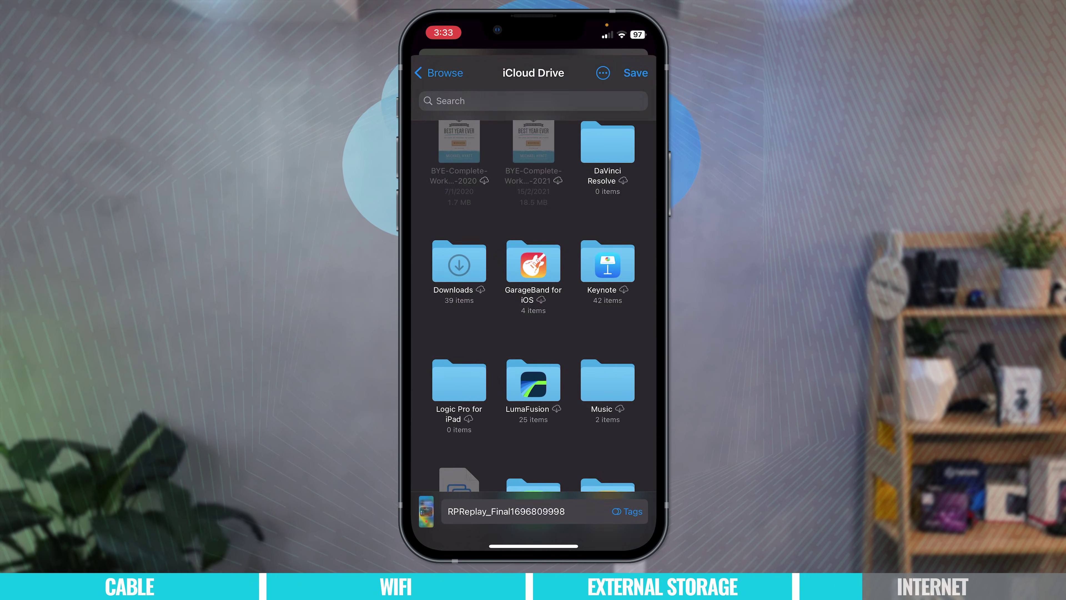
{"action": "type", "text": "Transfer"}
{"action": "key", "text": "Return"}
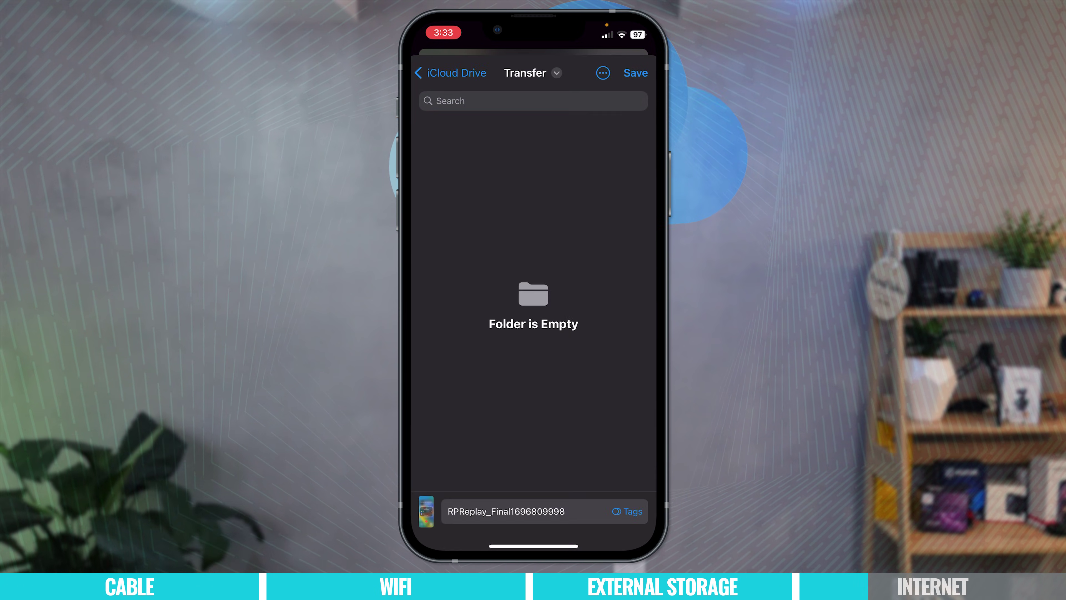
{"action": "left_click", "coordinate": [635, 73]}
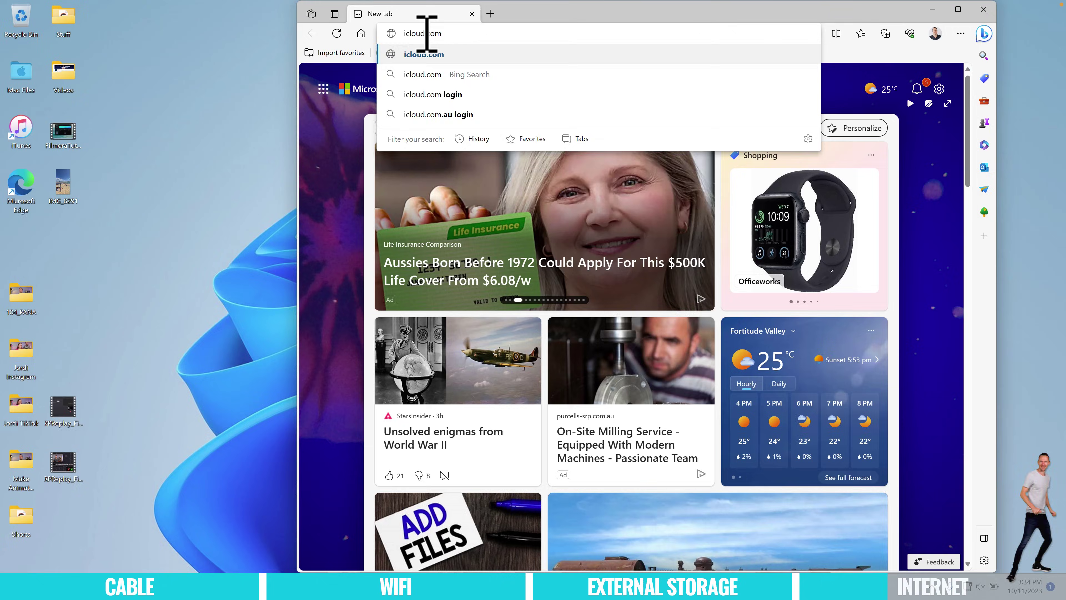
Step: Load icloud.com in Edge, sign in, and open the Drive app
{"action": "key", "text": "Return"}
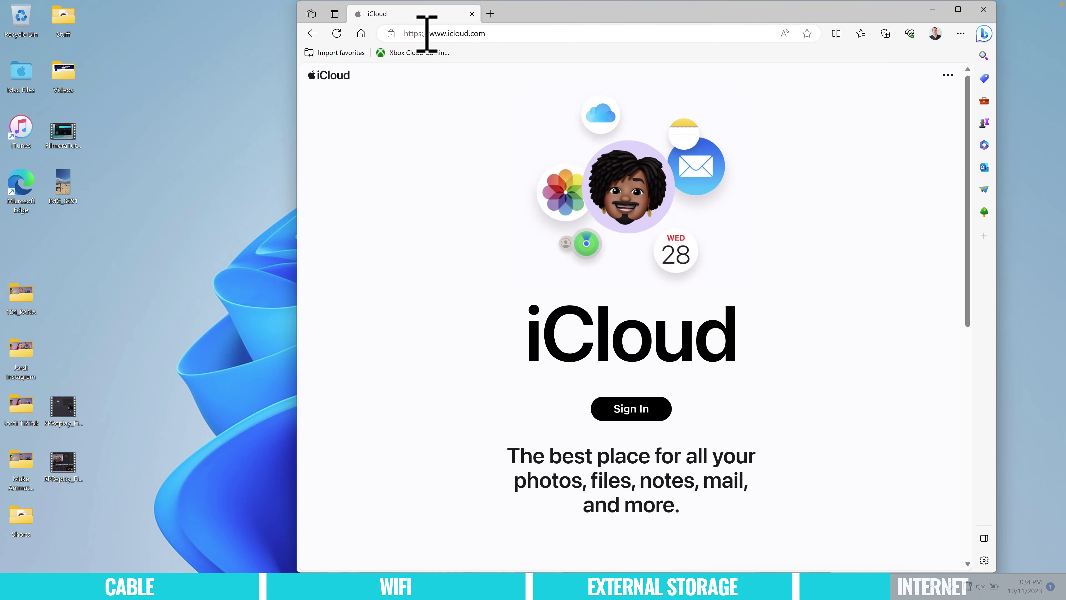
{"action": "left_click", "coordinate": [636, 405]}
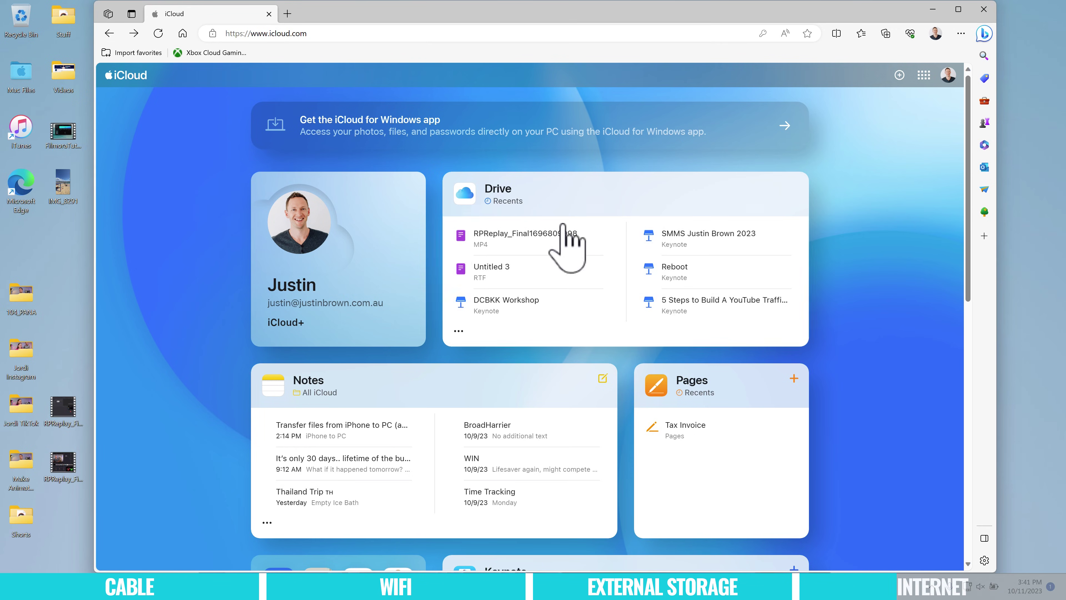
{"action": "left_click", "coordinate": [552, 196]}
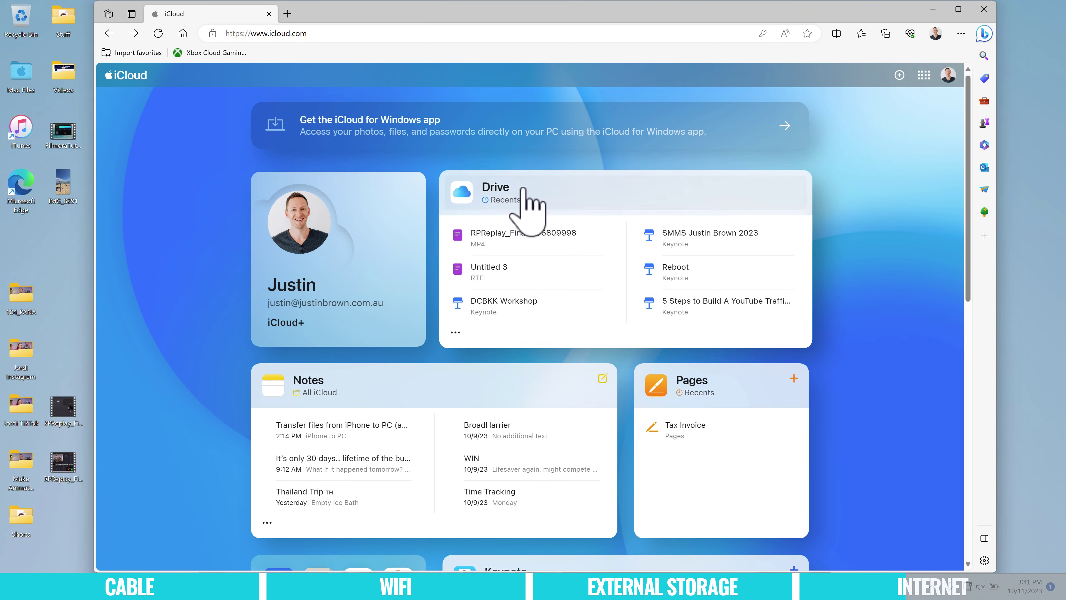
{"action": "left_click", "coordinate": [537, 208]}
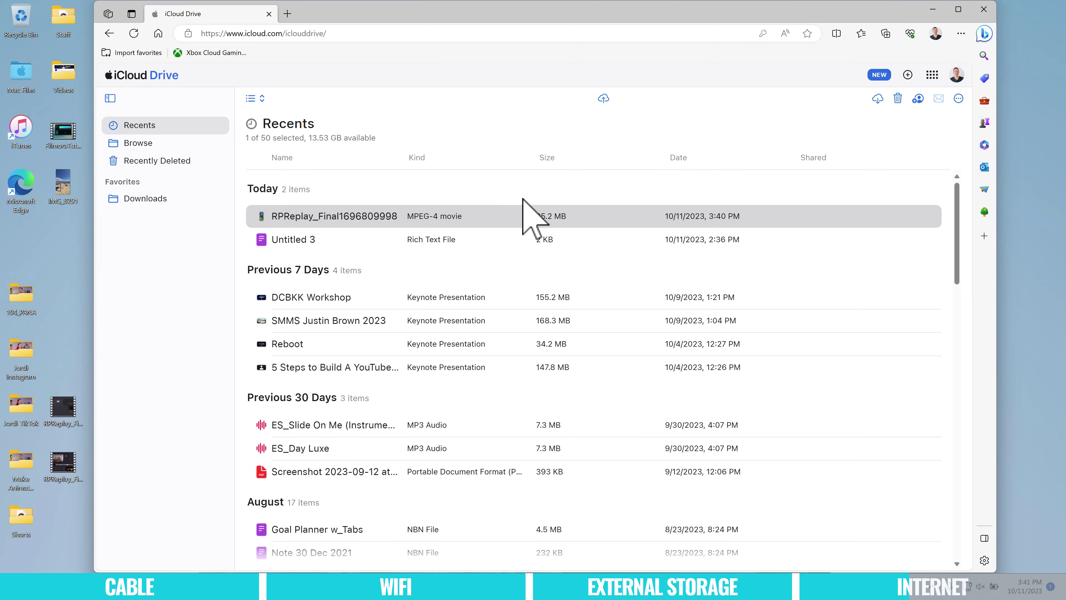
Step: Download a copy of the RPReplay movie from the Transfer folder to the PC
{"action": "left_click", "coordinate": [181, 143]}
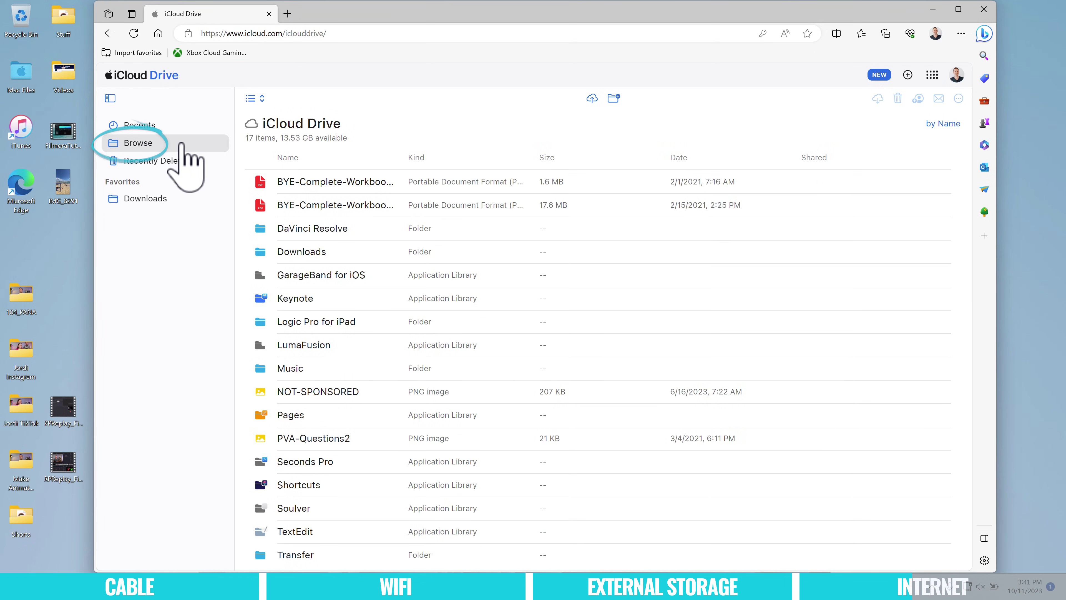
{"action": "left_click", "coordinate": [289, 555]}
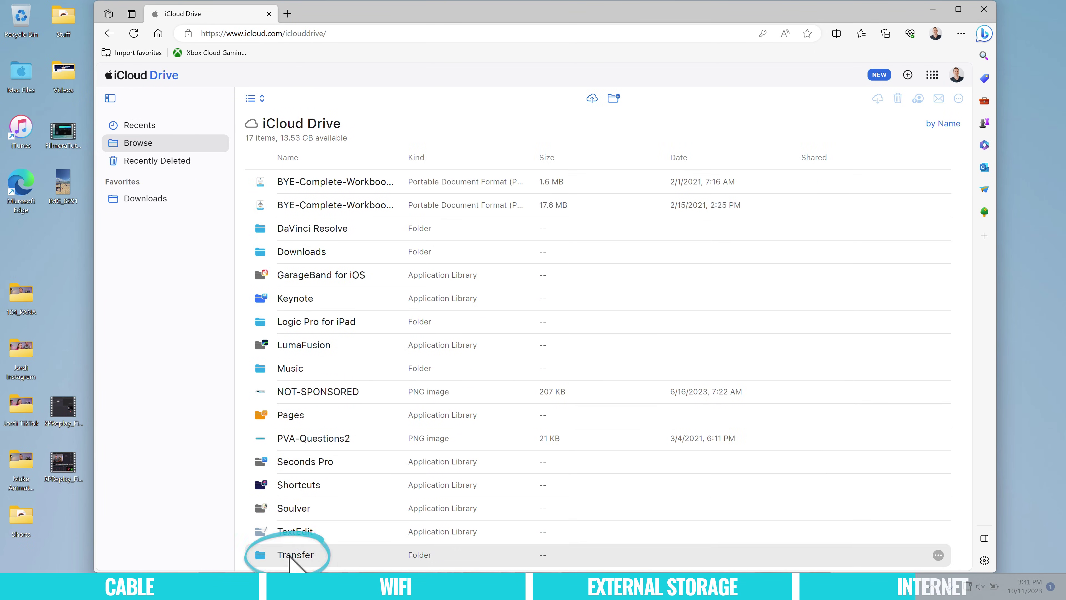
{"action": "double_click", "coordinate": [289, 555]}
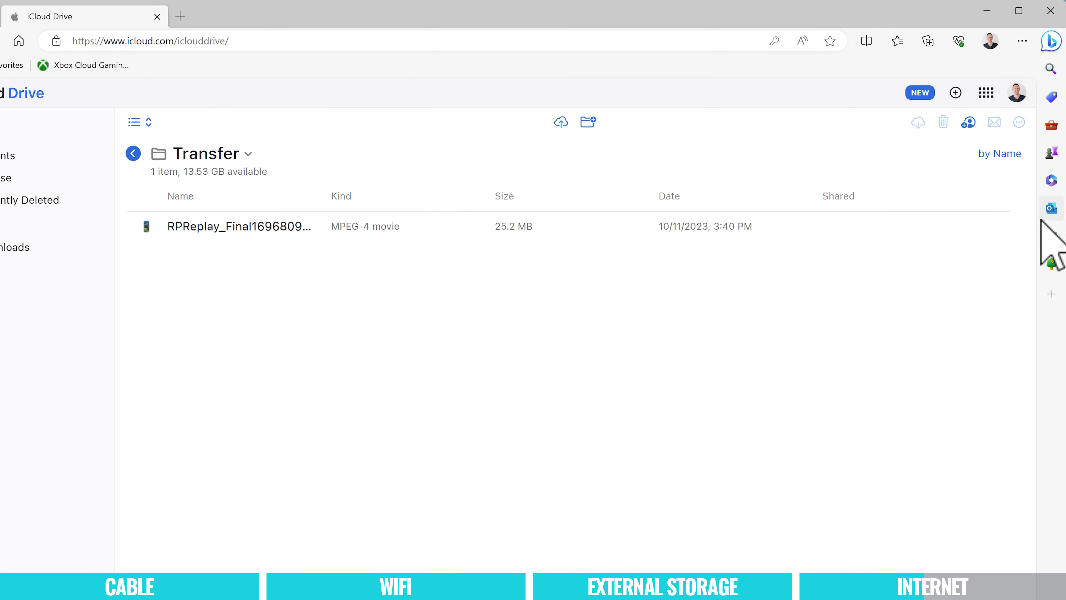
{"action": "left_click", "coordinate": [993, 227]}
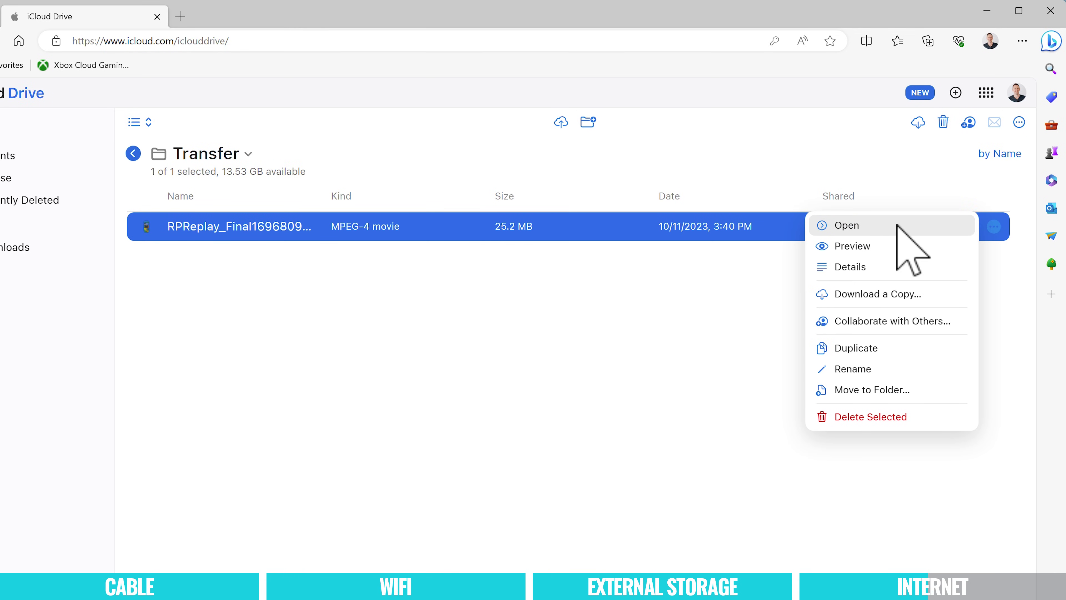
{"action": "left_click", "coordinate": [897, 294]}
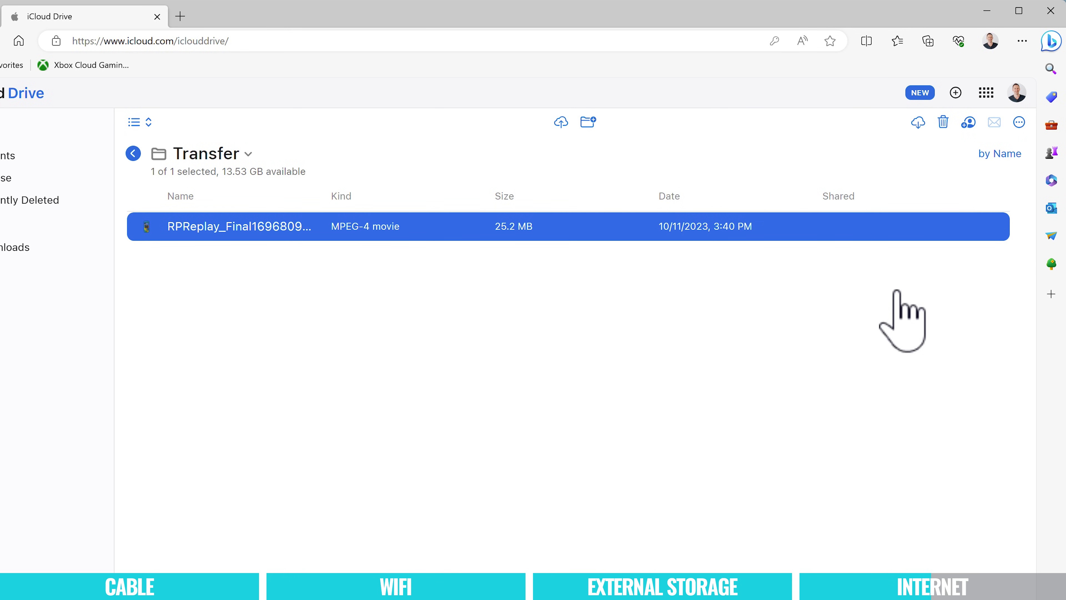
Step: Play the downloaded RPReplay MP4, skipping ahead to 0:54
{"action": "left_click", "coordinate": [735, 102]}
{"action": "left_click_drag", "start_coordinate": [414, 514], "coordinate": [470, 513]}
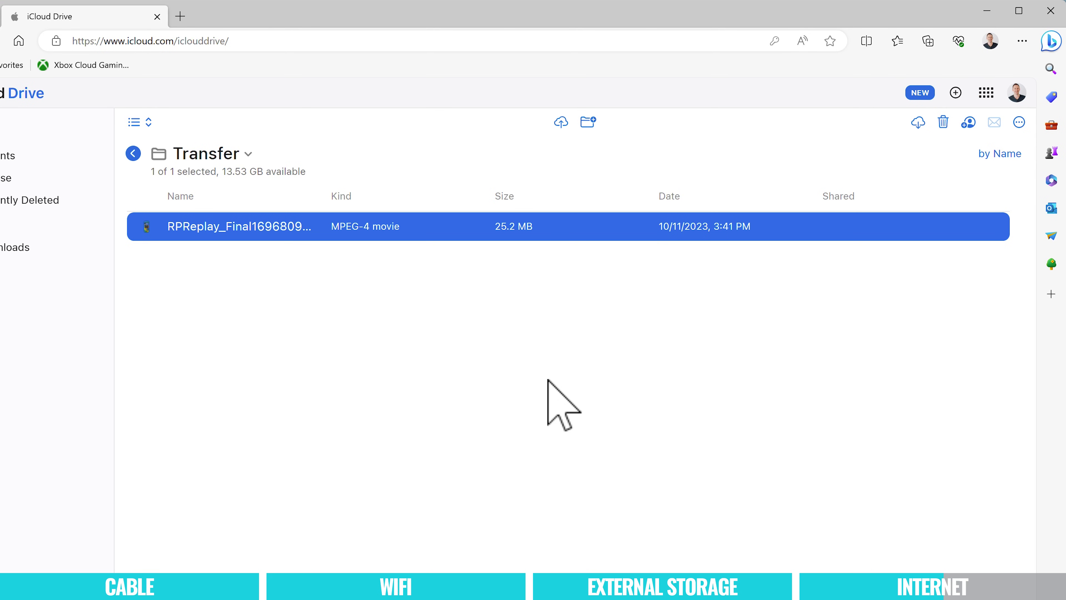
{"action": "left_click", "coordinate": [561, 122]}
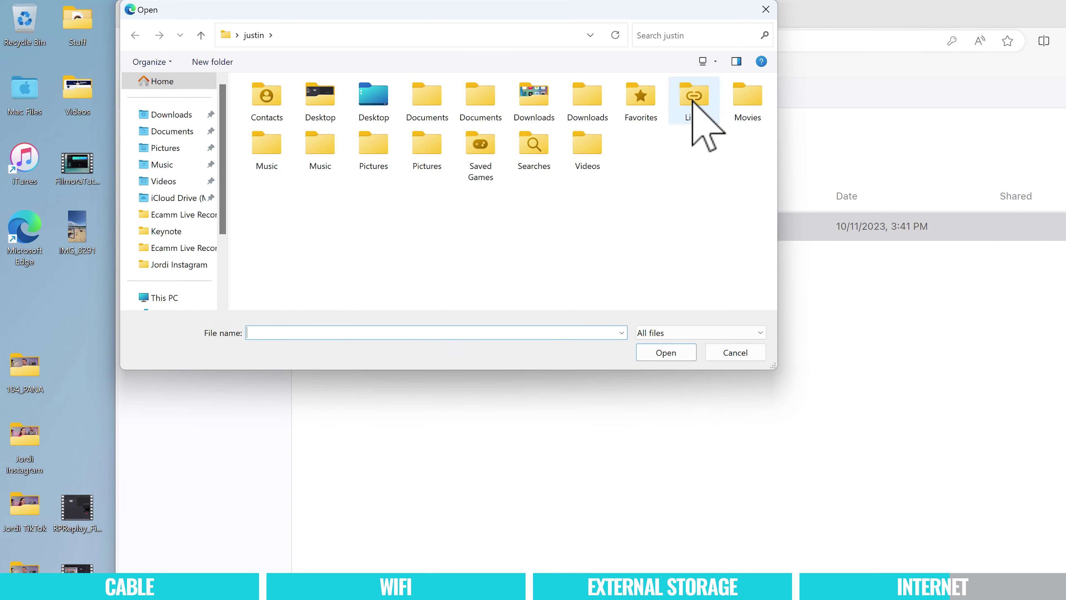
Step: Pick IMG_8316 in the PC's Downloads folder and upload it into Transfer
{"action": "left_click", "coordinate": [171, 114]}
{"action": "left_click", "coordinate": [276, 128]}
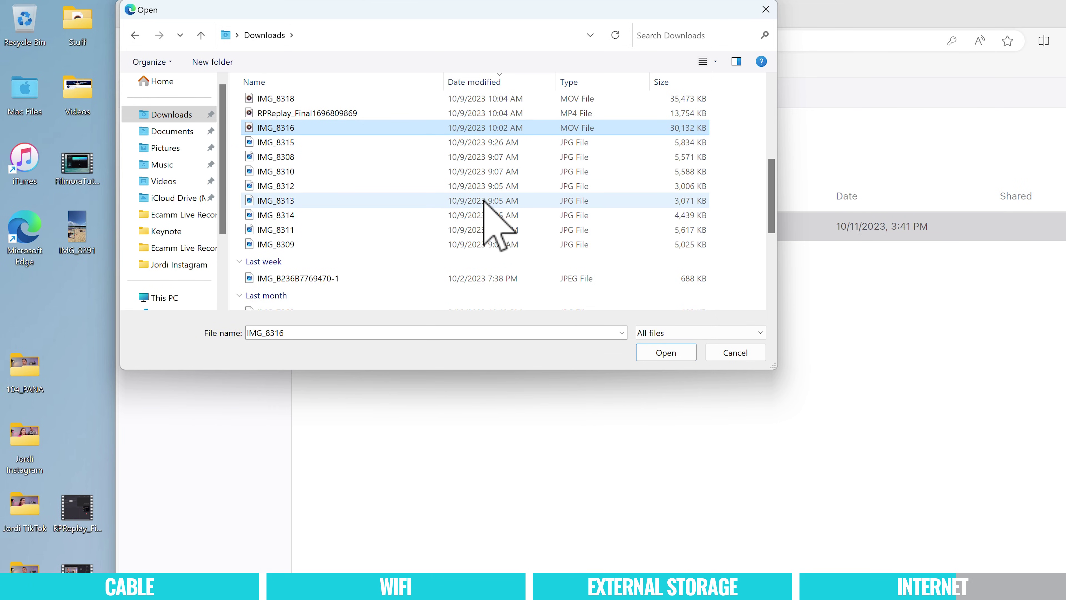
{"action": "left_click", "coordinate": [666, 352]}
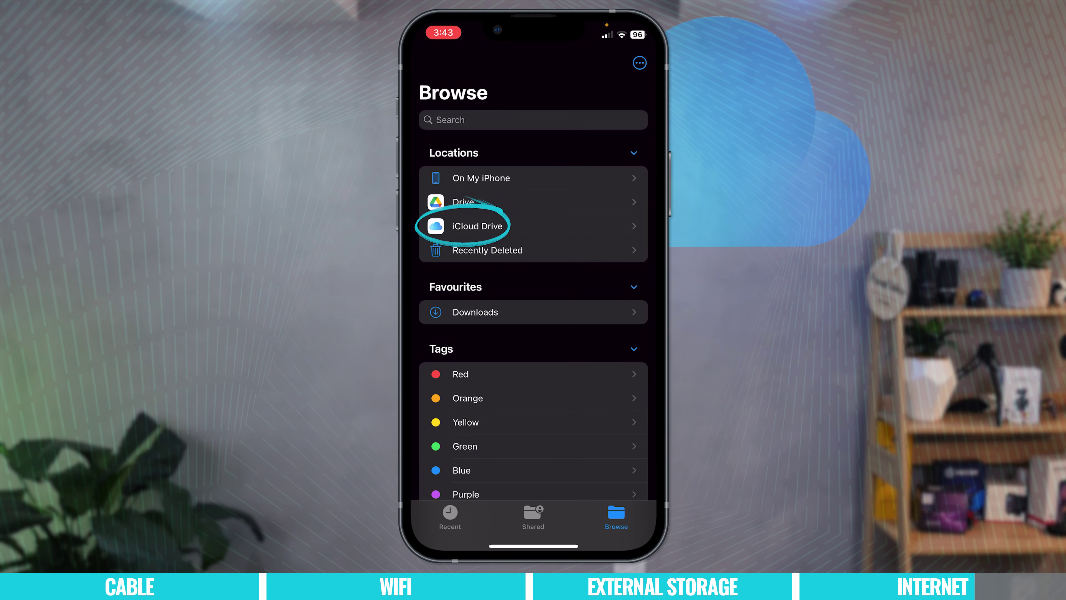
Step: On the iPhone, open iCloud Drive's Transfer folder and bring up IMG_8316's context menu
{"action": "left_click", "coordinate": [477, 226]}
{"action": "scroll", "coordinate": [533, 294], "scroll_direction": "down", "scroll_amount": 9}
{"action": "scroll", "coordinate": [533, 294], "scroll_direction": "down", "scroll_amount": 3}
{"action": "left_click", "coordinate": [532, 386]}
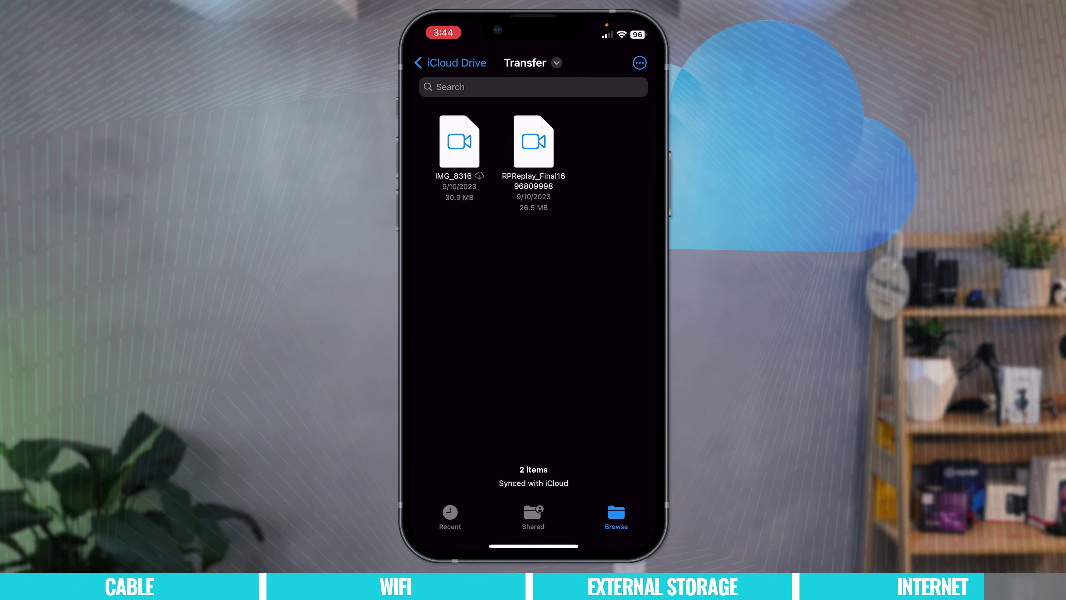
{"action": "left_click", "coordinate": [459, 141]}
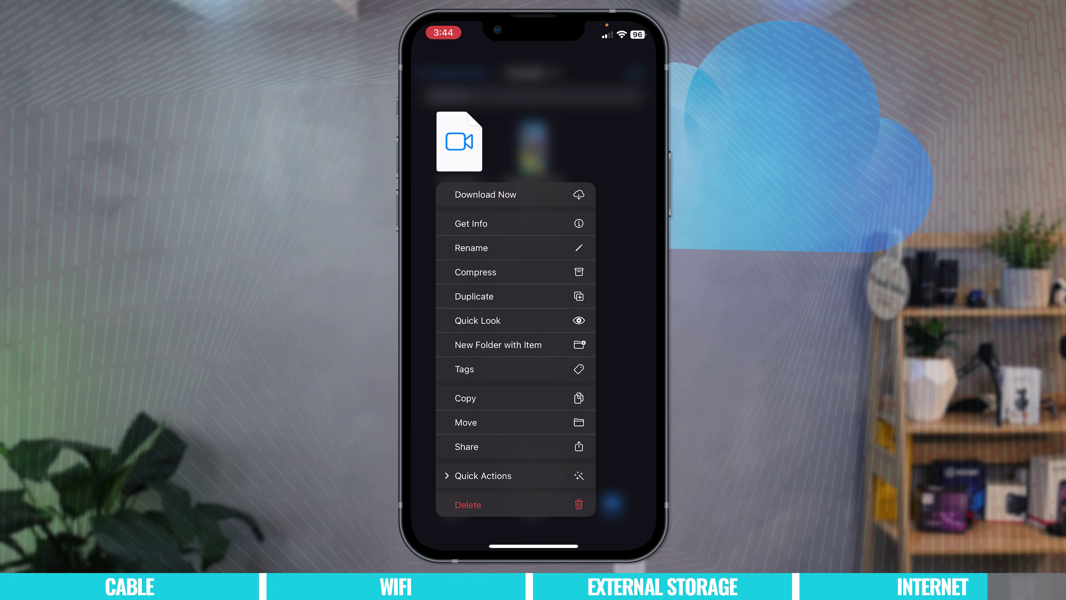